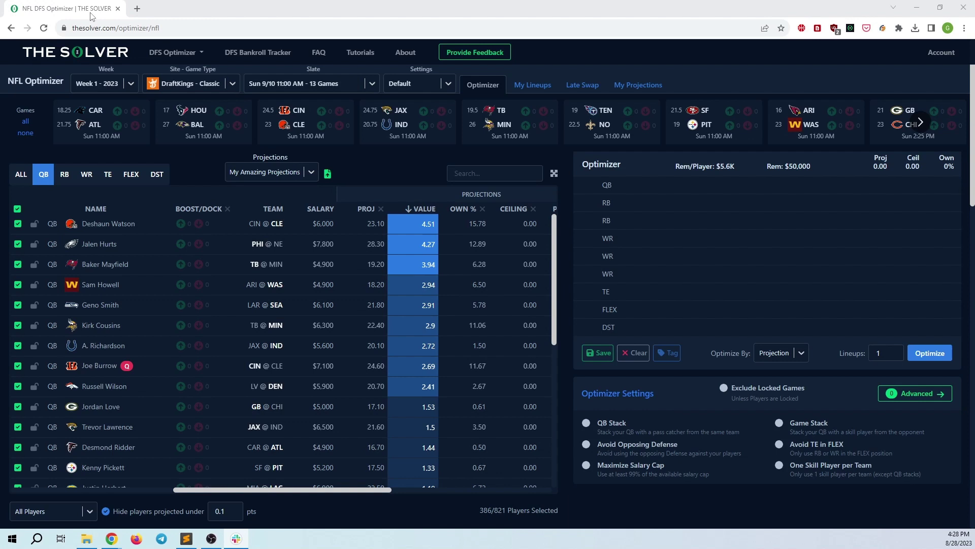
From the Settings group list, start a new group copied from Default Settings
{"action": "left_click", "coordinate": [425, 87]}
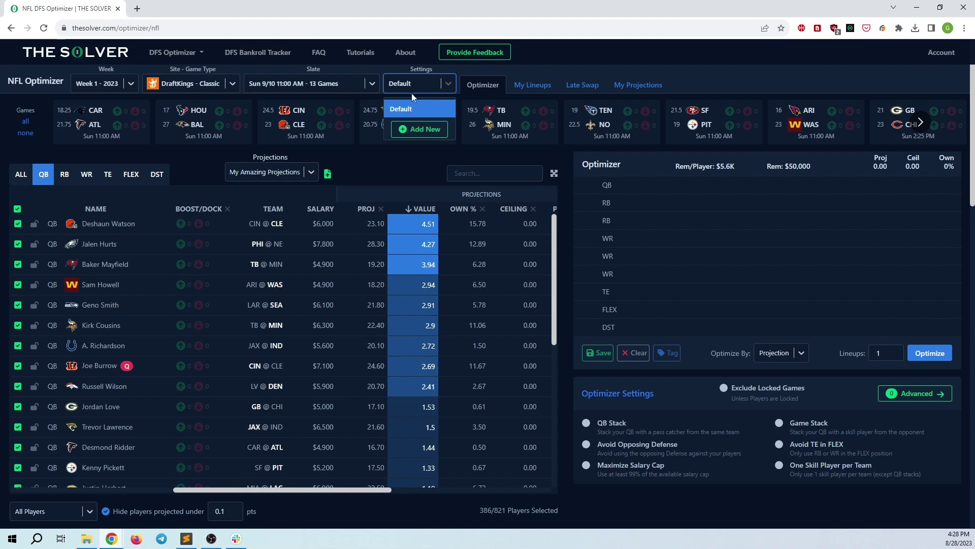
{"action": "left_click", "coordinate": [415, 86]}
{"action": "left_click", "coordinate": [419, 83]}
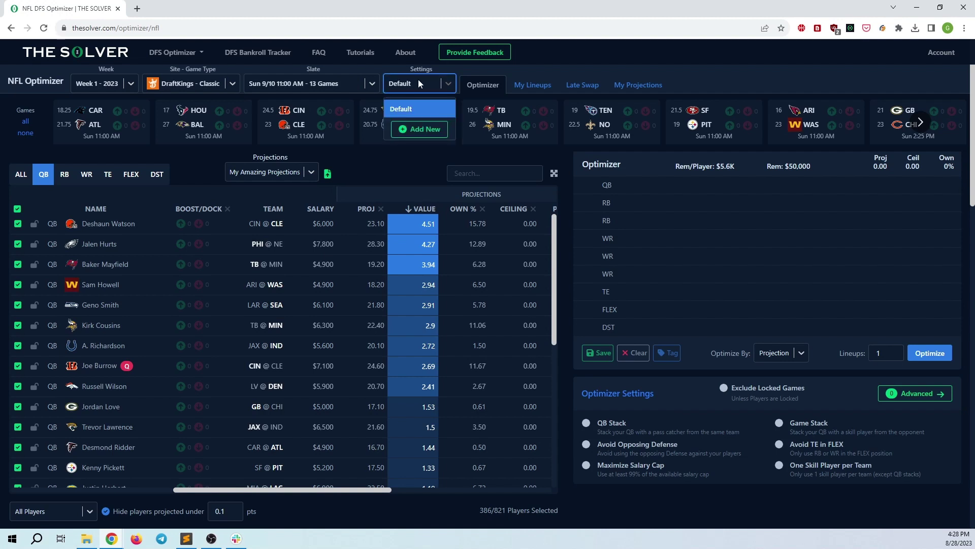
{"action": "left_click", "coordinate": [419, 129]}
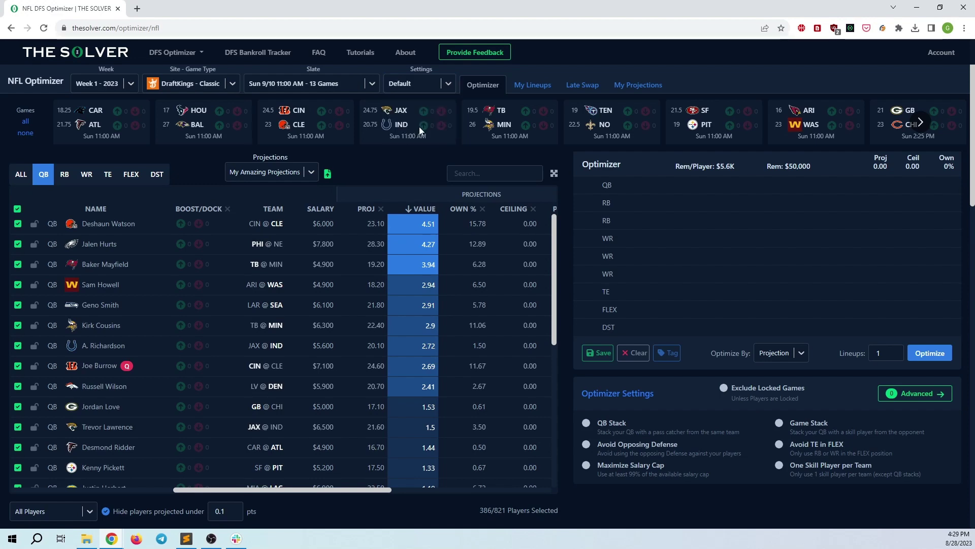
Name the new group 'cash', keep Default Settings as the copy source, and save it
{"action": "left_click", "coordinate": [481, 133]}
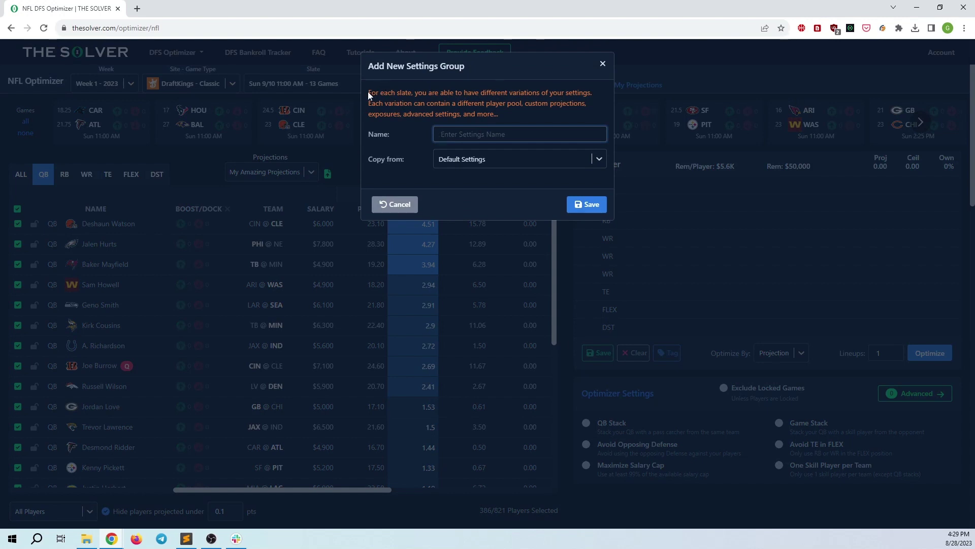
{"action": "left_click_drag", "start_coordinate": [369, 92], "coordinate": [498, 114]}
{"action": "left_click", "coordinate": [497, 113]}
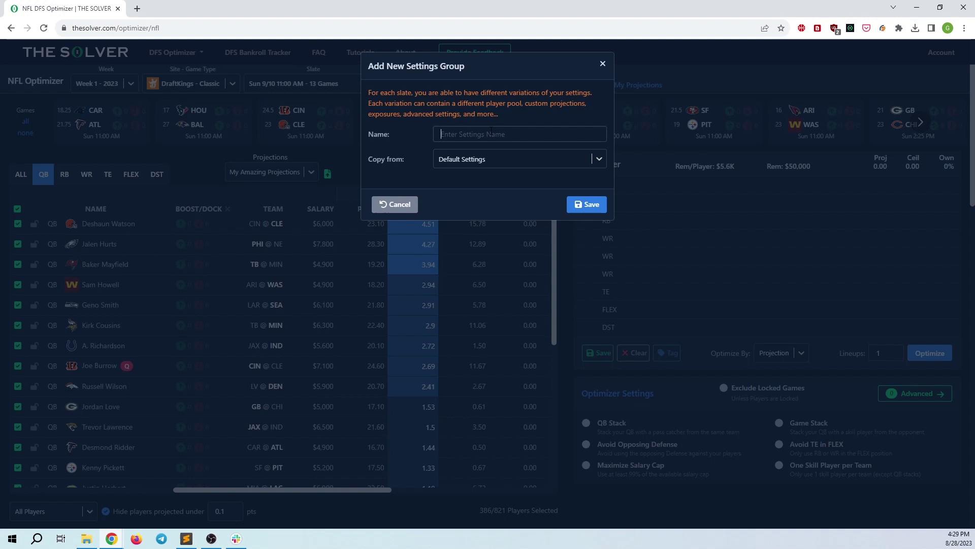
{"action": "left_click", "coordinate": [494, 133]}
{"action": "type", "text": "cash"}
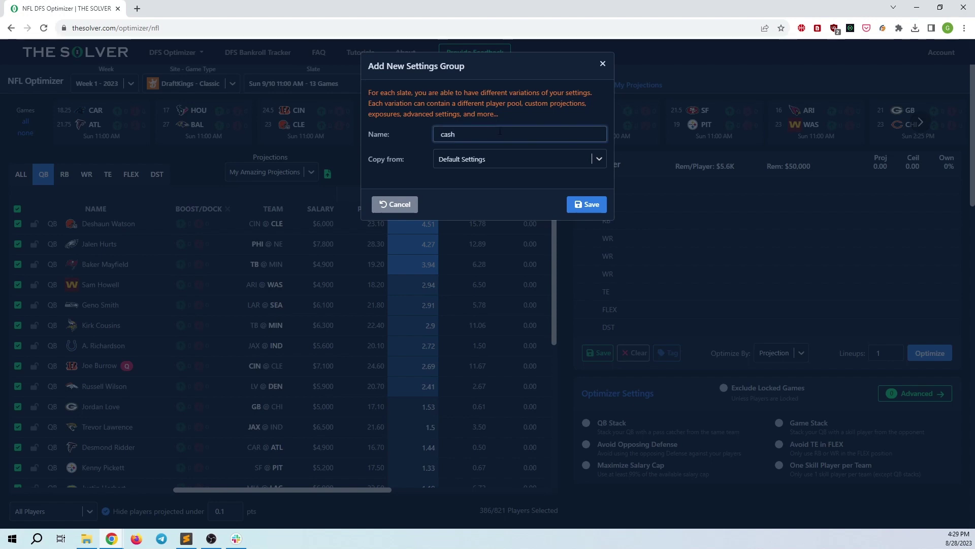
{"action": "left_click", "coordinate": [472, 159]}
{"action": "left_click", "coordinate": [472, 160]}
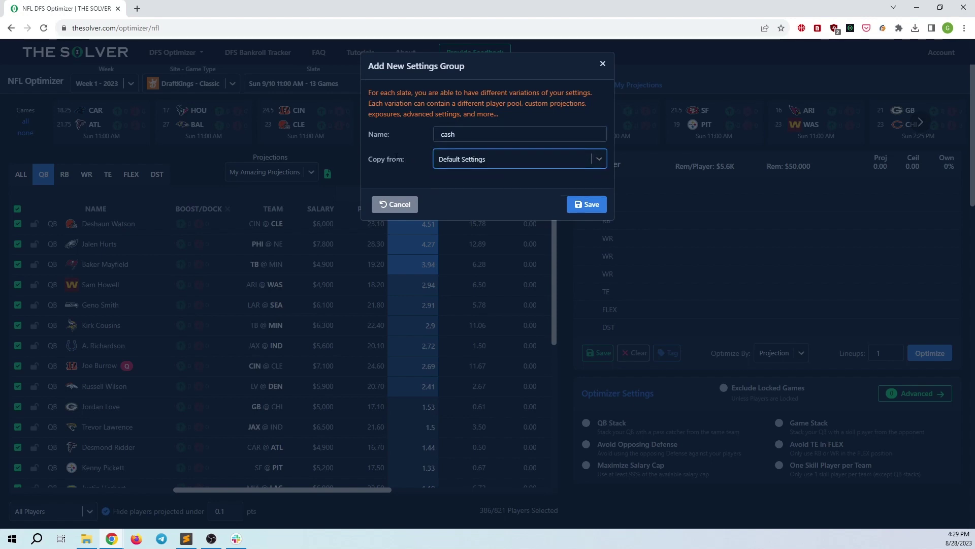
{"action": "left_click", "coordinate": [472, 160]}
{"action": "left_click", "coordinate": [462, 161]}
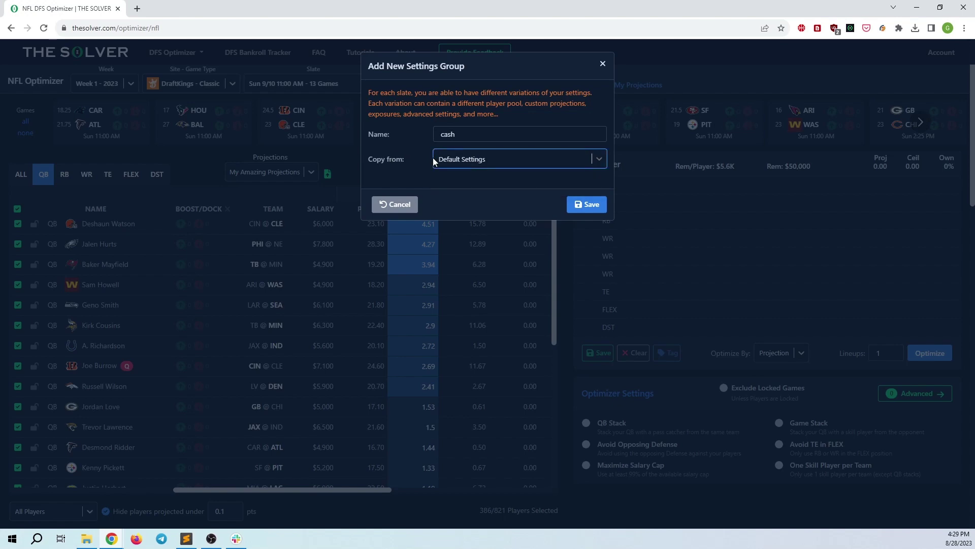
{"action": "left_click", "coordinate": [472, 160]}
{"action": "left_click", "coordinate": [464, 160]}
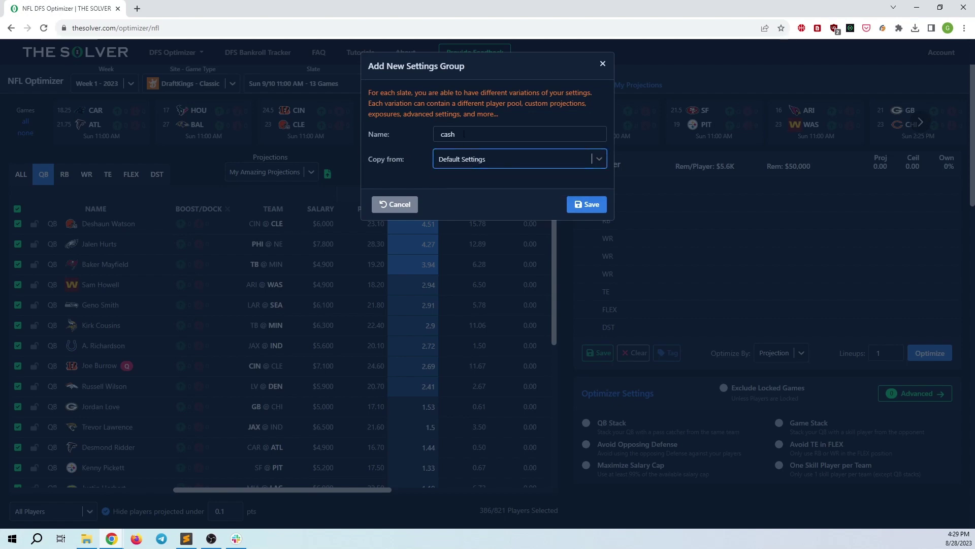
{"action": "left_click", "coordinate": [591, 204]}
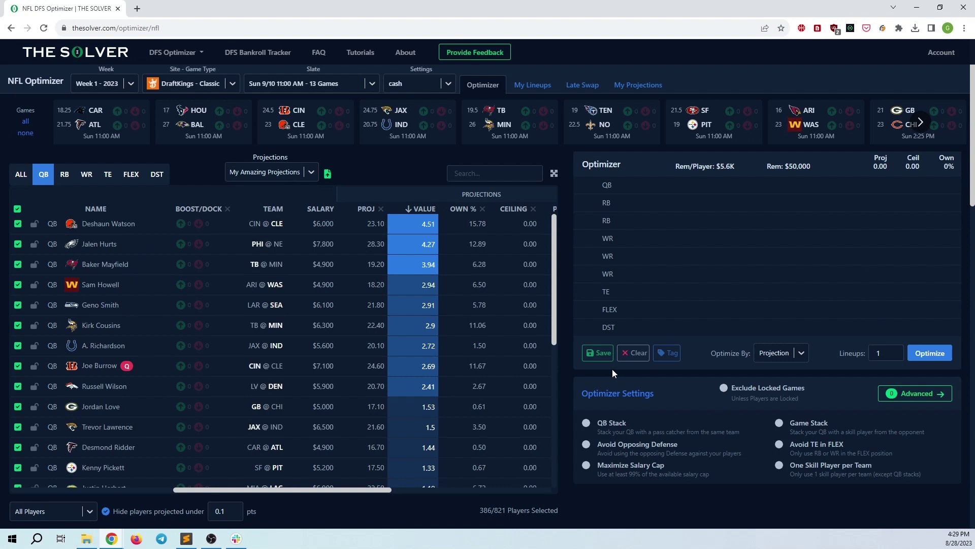
With cash still active, exclude A. Richardson from the player pool
{"action": "left_click", "coordinate": [443, 85]}
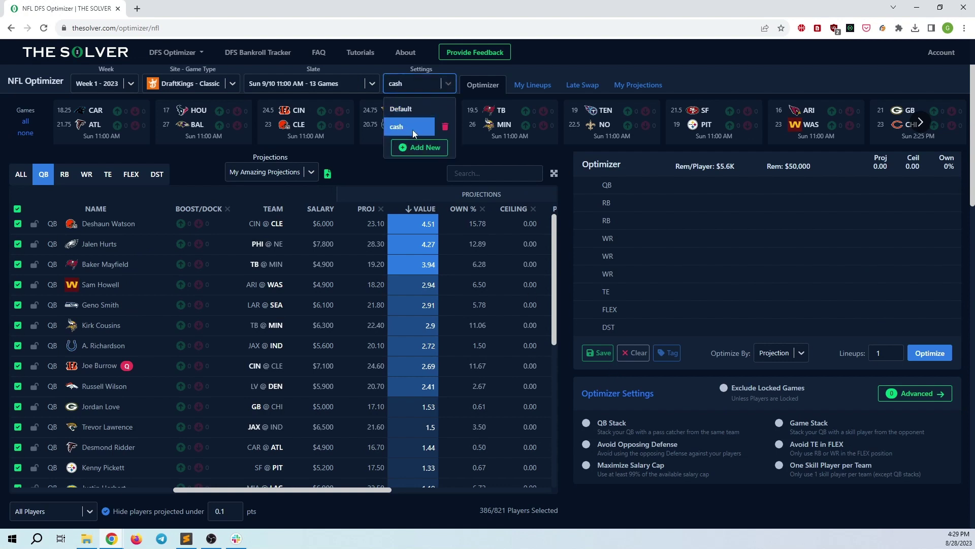
{"action": "left_click", "coordinate": [383, 176]}
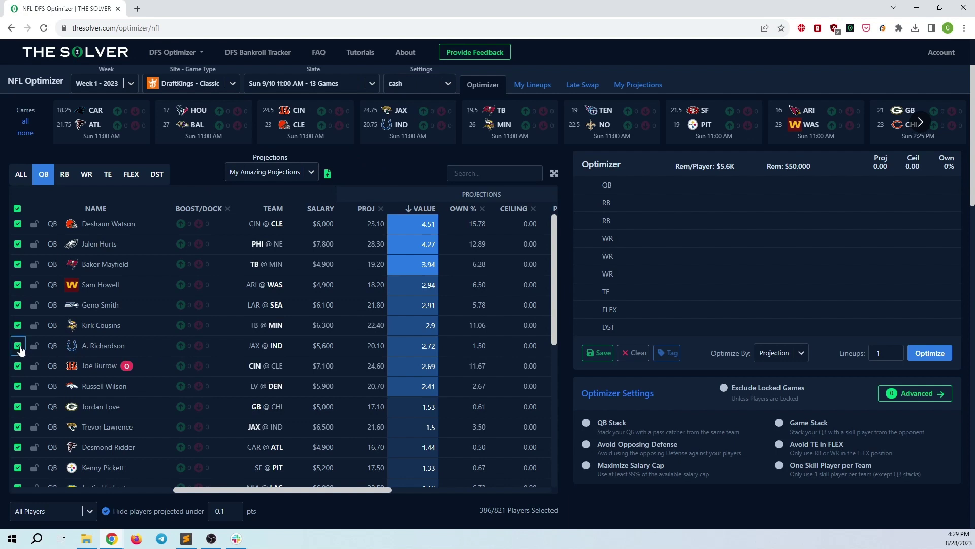
{"action": "left_click", "coordinate": [18, 346]}
Set Lineups to 10 and enable Maximize Salary Cap and One Skill Player per Team
{"action": "left_click", "coordinate": [879, 352]}
{"action": "type", "text": "0"}
{"action": "left_click", "coordinate": [586, 467]}
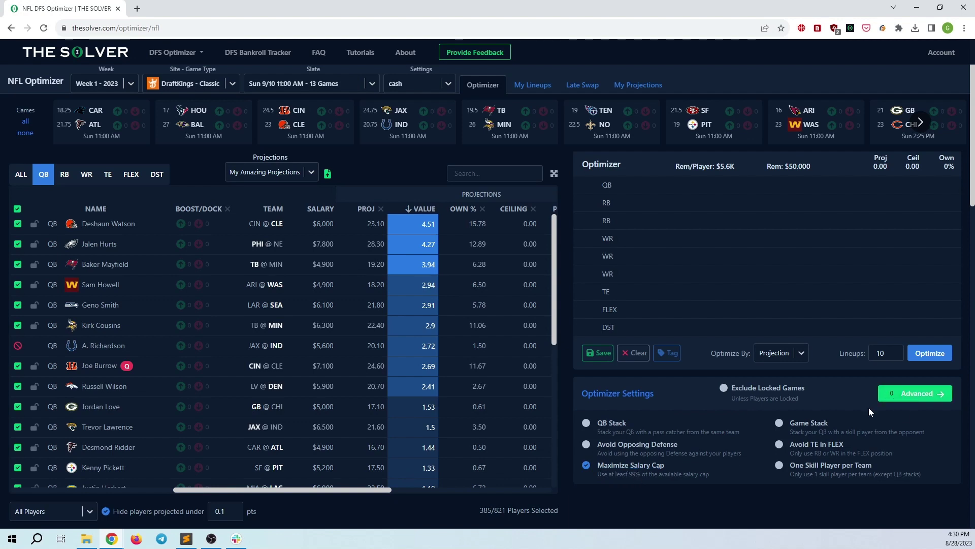
{"action": "left_click", "coordinate": [779, 465]}
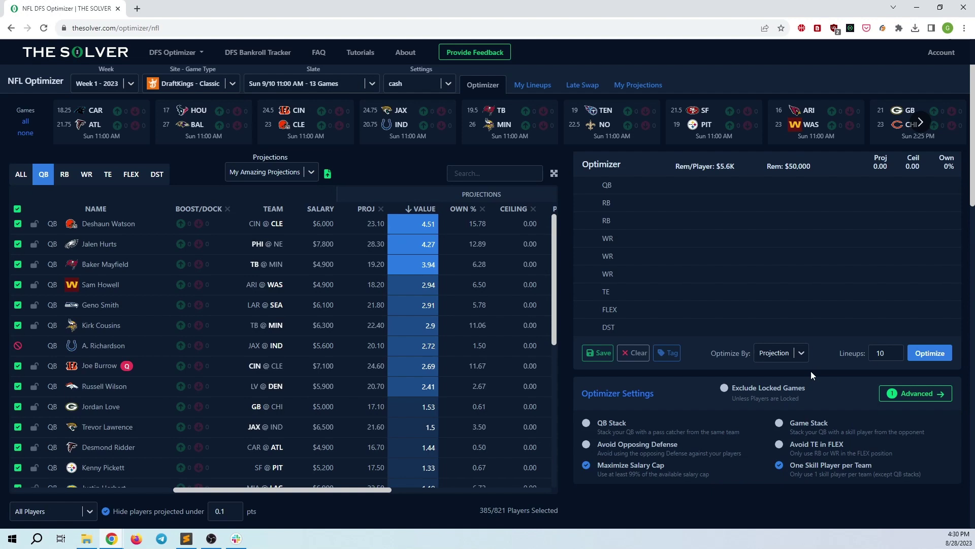
Optimize to build 10 cash lineups, the best projecting 127.30 points
{"action": "left_click", "coordinate": [922, 354]}
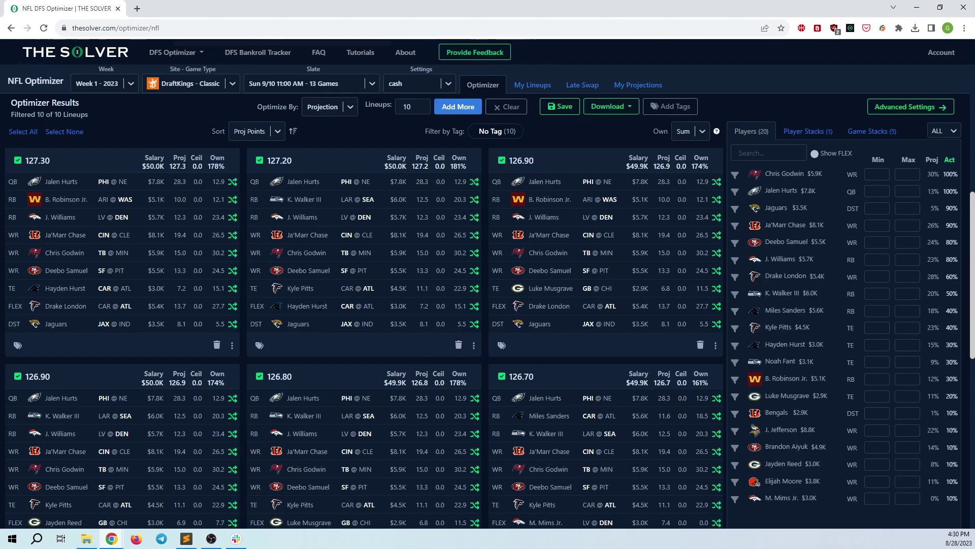
{"action": "scroll", "coordinate": [409, 285], "scroll_direction": "up", "scroll_amount": 10}
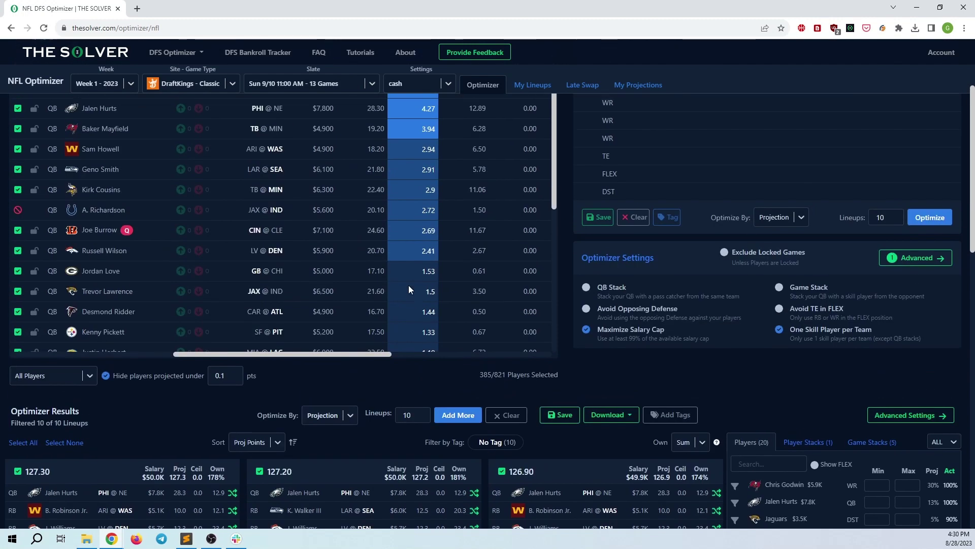
{"action": "left_click", "coordinate": [431, 83]}
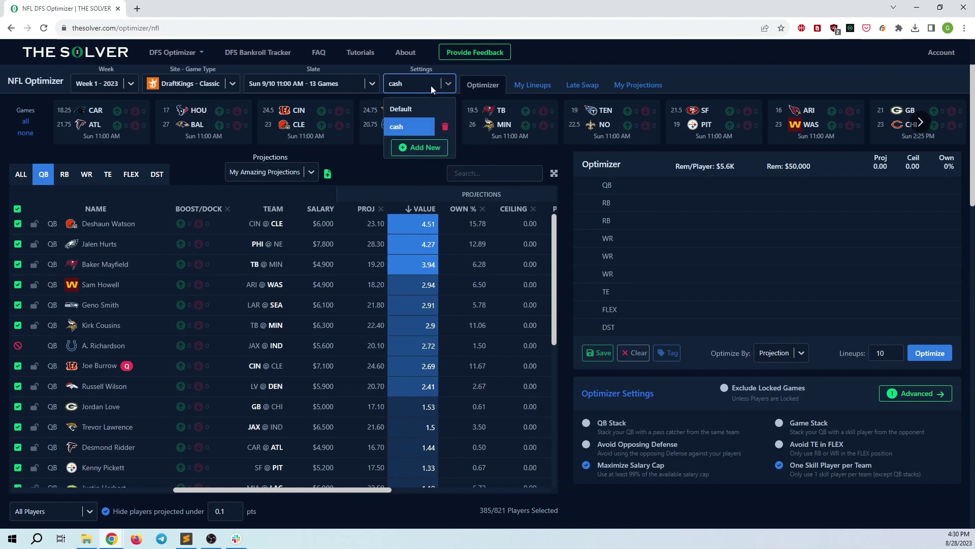
Create and save a settings group named 'MME' copied from Default Settings
{"action": "left_click", "coordinate": [426, 147]}
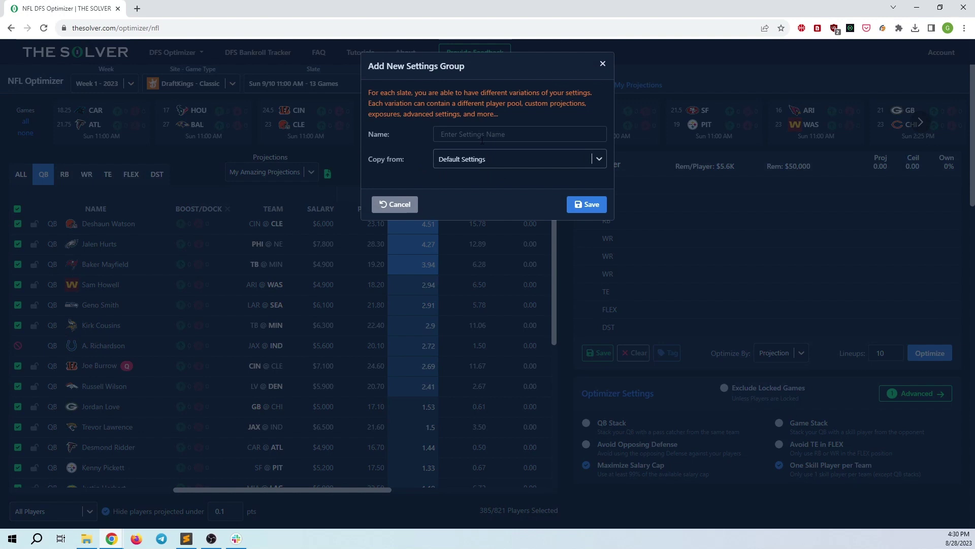
{"action": "type", "text": "MME"}
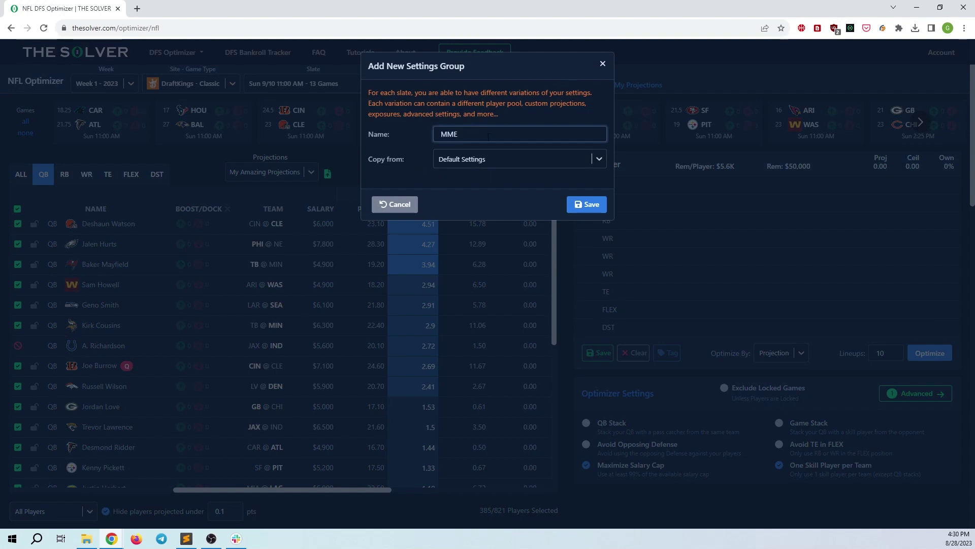
{"action": "left_click", "coordinate": [499, 156]}
{"action": "left_click", "coordinate": [492, 180]}
{"action": "left_click", "coordinate": [464, 162]}
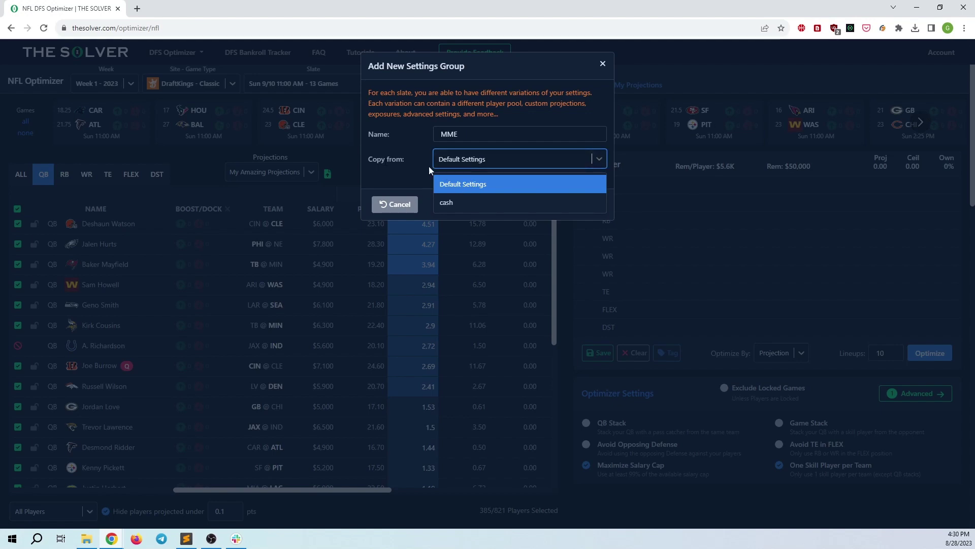
{"action": "left_click", "coordinate": [453, 184]}
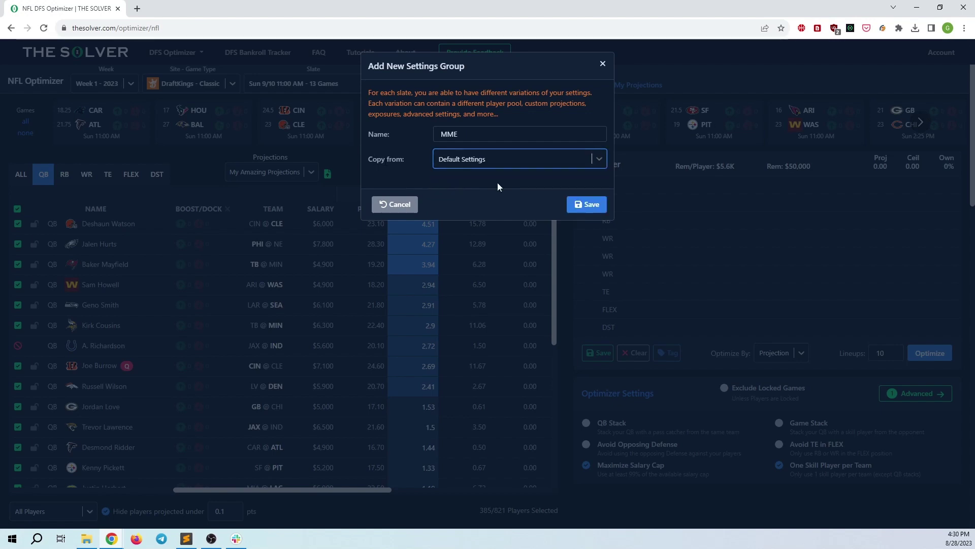
{"action": "left_click", "coordinate": [585, 204]}
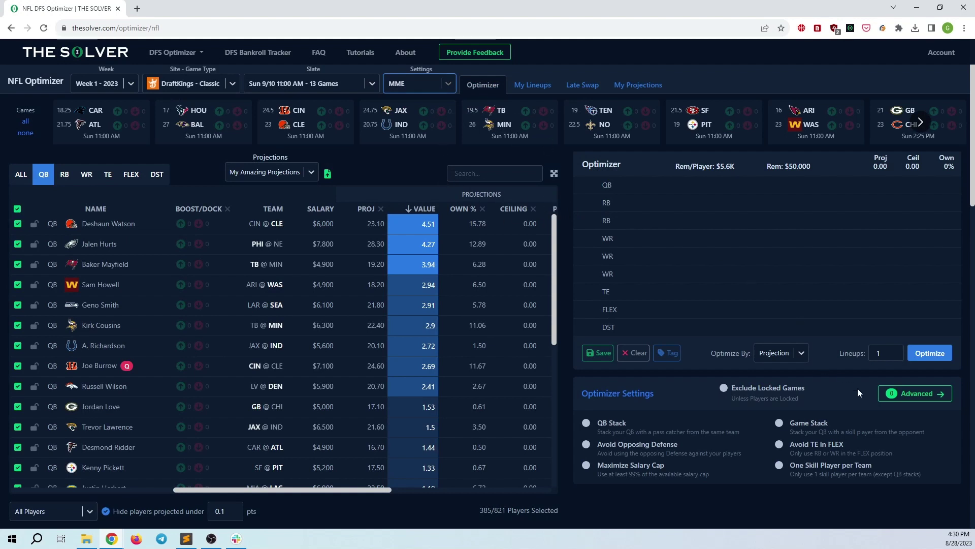
Turn on QB Stack, Game Stack, Avoid TE in FLEX and Avoid Opposing Defense
{"action": "scroll", "coordinate": [846, 356], "scroll_direction": "down", "scroll_amount": 1}
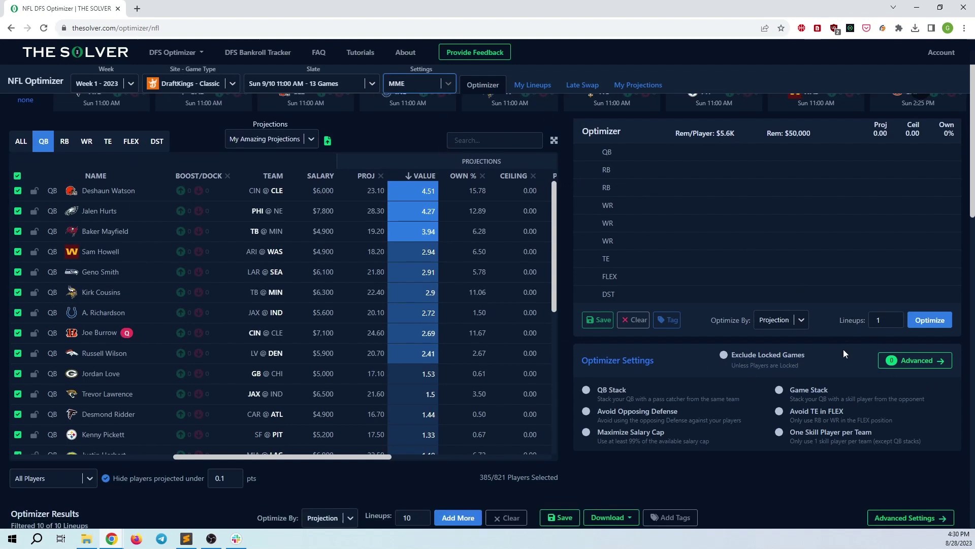
{"action": "left_click", "coordinate": [586, 390]}
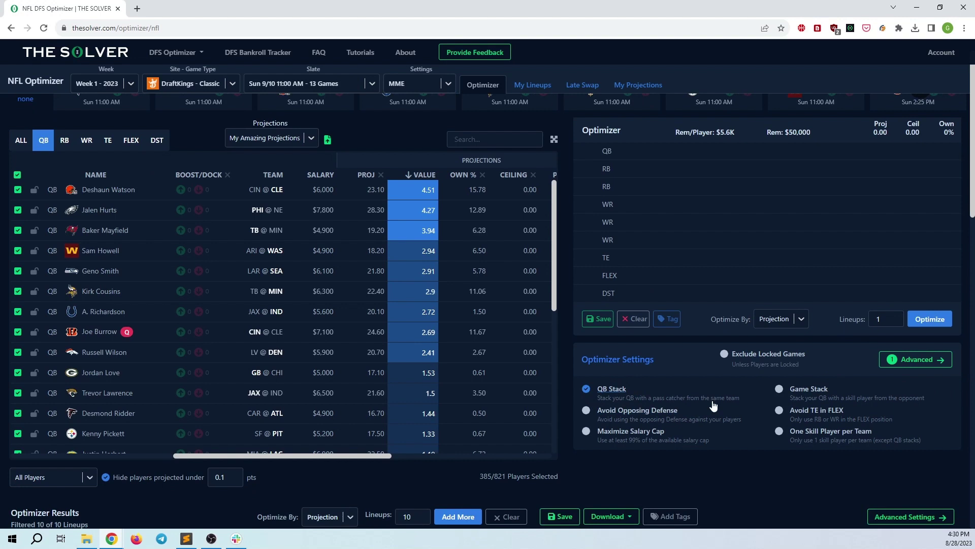
{"action": "left_click", "coordinate": [779, 390]}
{"action": "left_click", "coordinate": [781, 412]}
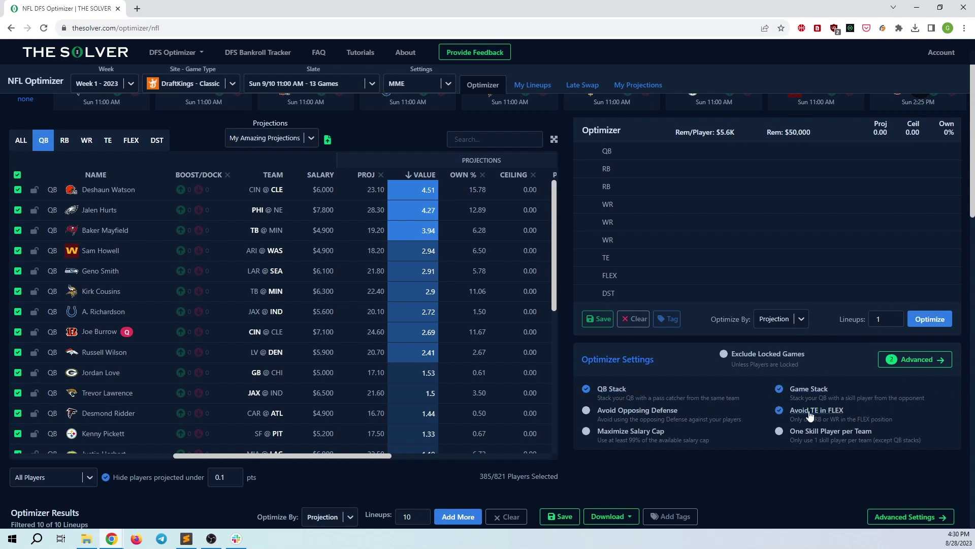
{"action": "left_click", "coordinate": [585, 412]}
Exclude running backs Miles Sanders and A. Mattison, leaving 383 of 821 players selected
{"action": "scroll", "coordinate": [590, 413], "scroll_direction": "up", "scroll_amount": 1}
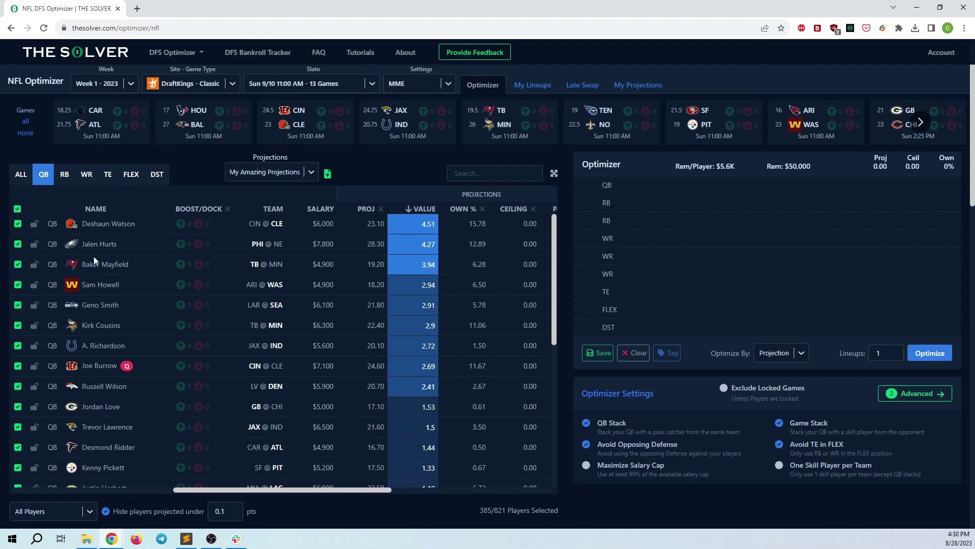
{"action": "left_click", "coordinate": [65, 175]}
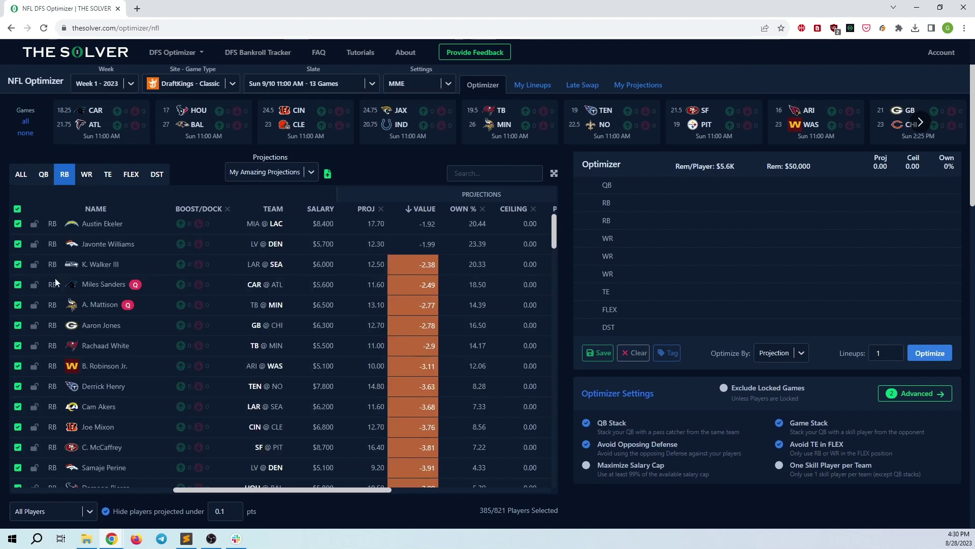
{"action": "left_click", "coordinate": [18, 285]}
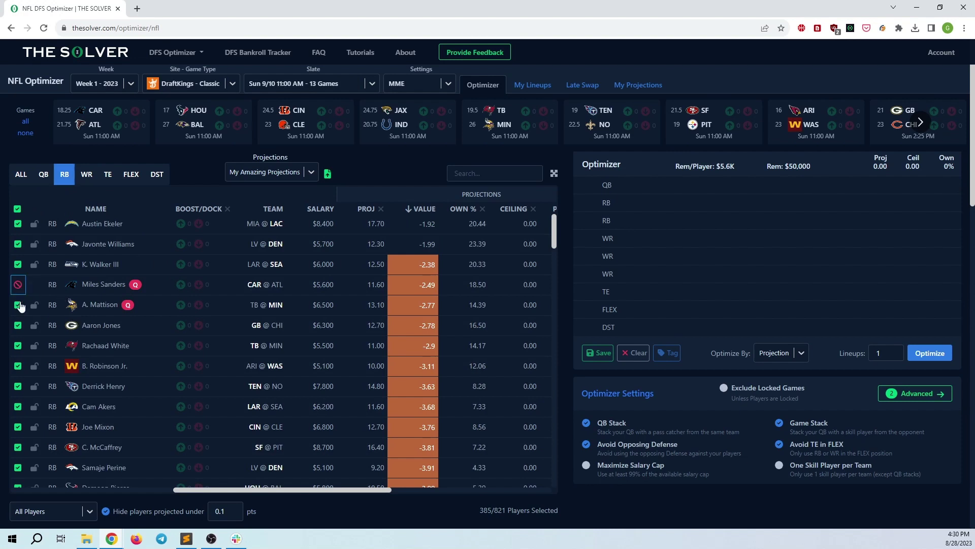
{"action": "left_click", "coordinate": [18, 305]}
{"action": "left_click", "coordinate": [18, 366]}
{"action": "left_click", "coordinate": [44, 174]}
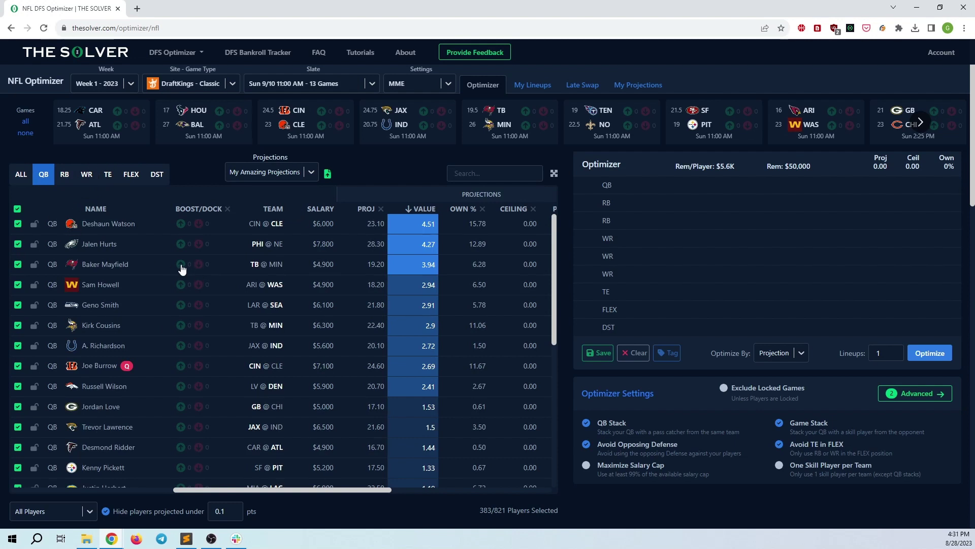
Boost quarterbacks Jalen Hurts, Sam Howell and Kirk Cousins by 1 each
{"action": "left_click", "coordinate": [181, 244]}
{"action": "left_click", "coordinate": [180, 284]}
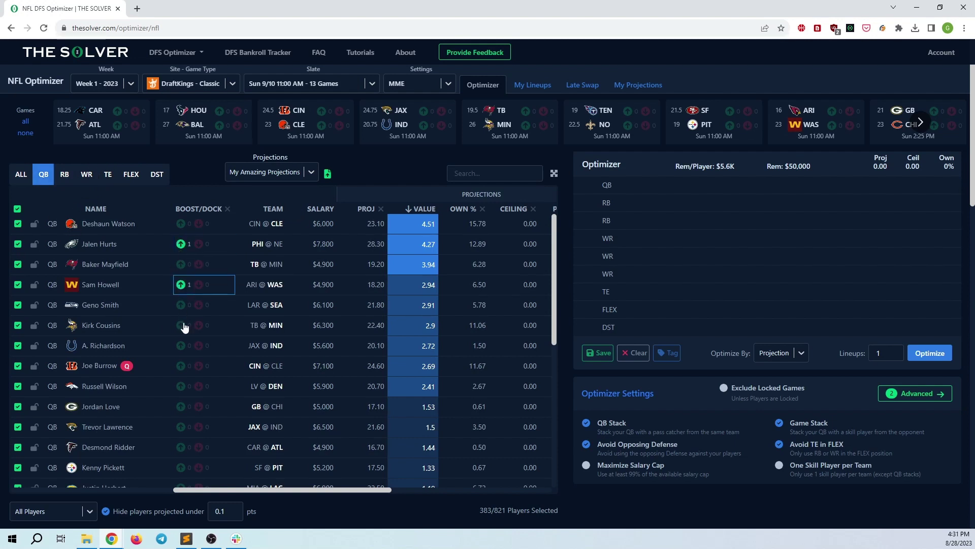
{"action": "left_click", "coordinate": [181, 325]}
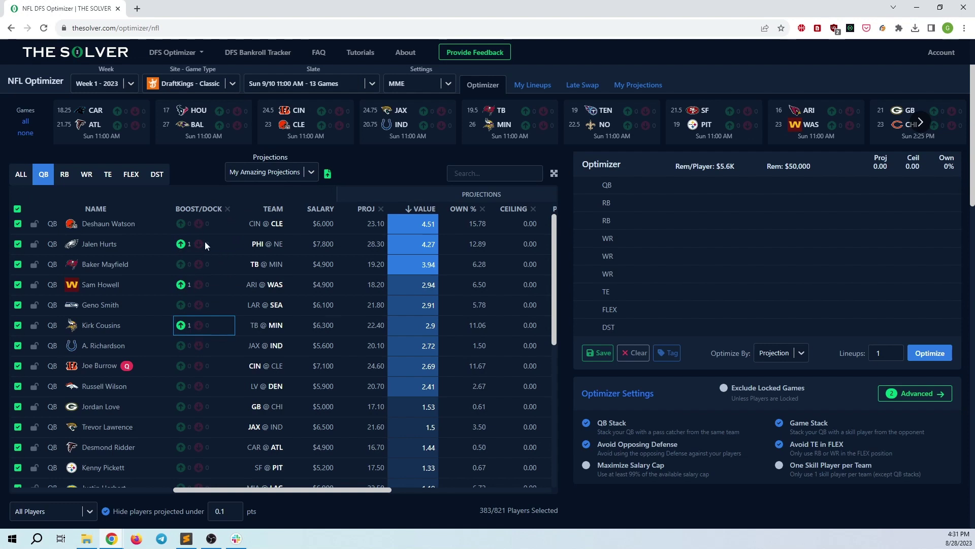
{"action": "left_click", "coordinate": [371, 163]}
Switch the Settings group between cash and MME, finishing with cash (10 lineups) loaded
{"action": "left_click", "coordinate": [406, 87]}
{"action": "left_click", "coordinate": [404, 131]}
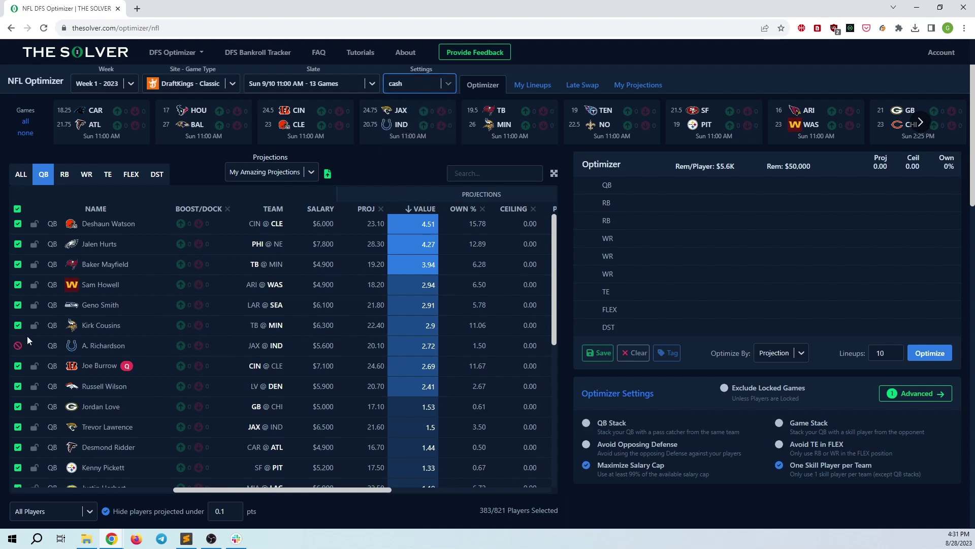
{"action": "left_click", "coordinate": [418, 87]}
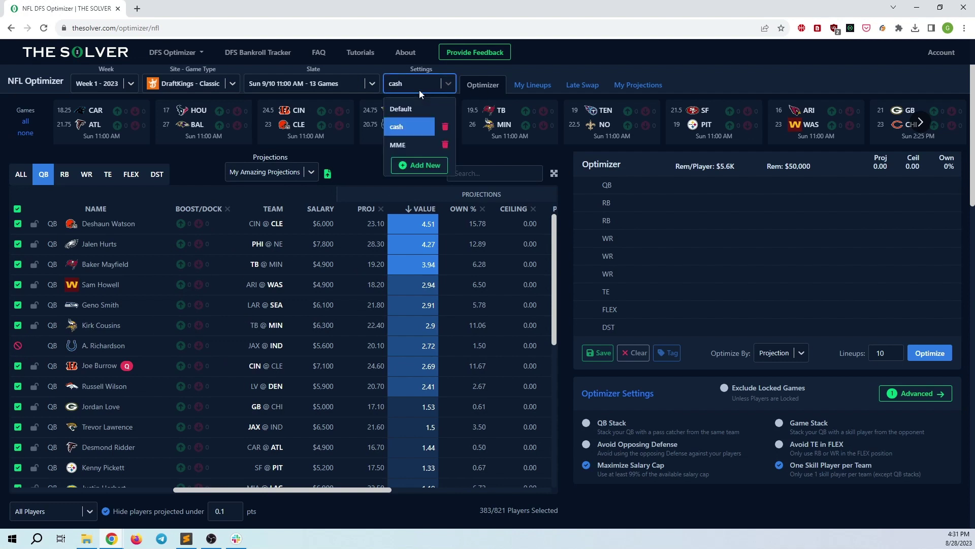
{"action": "left_click", "coordinate": [404, 145]}
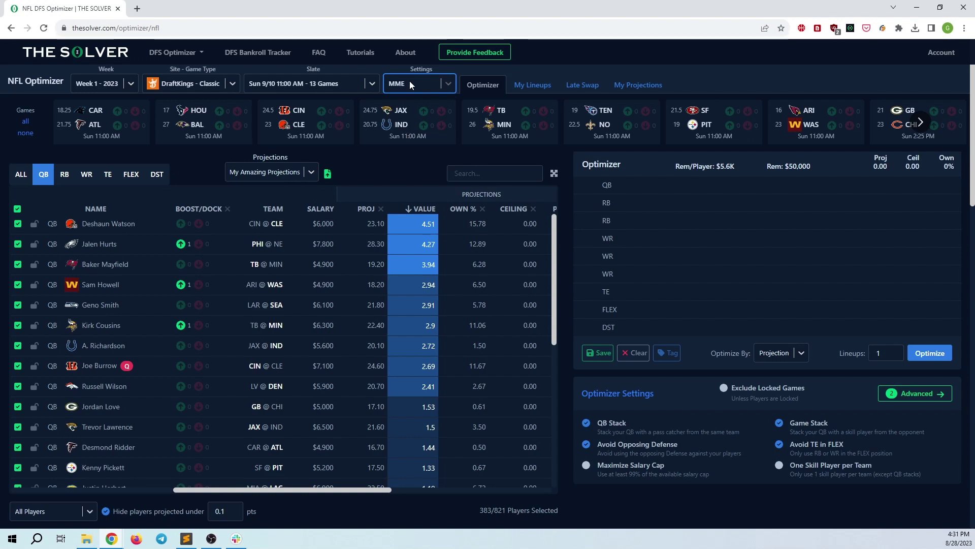
{"action": "left_click", "coordinate": [404, 157]}
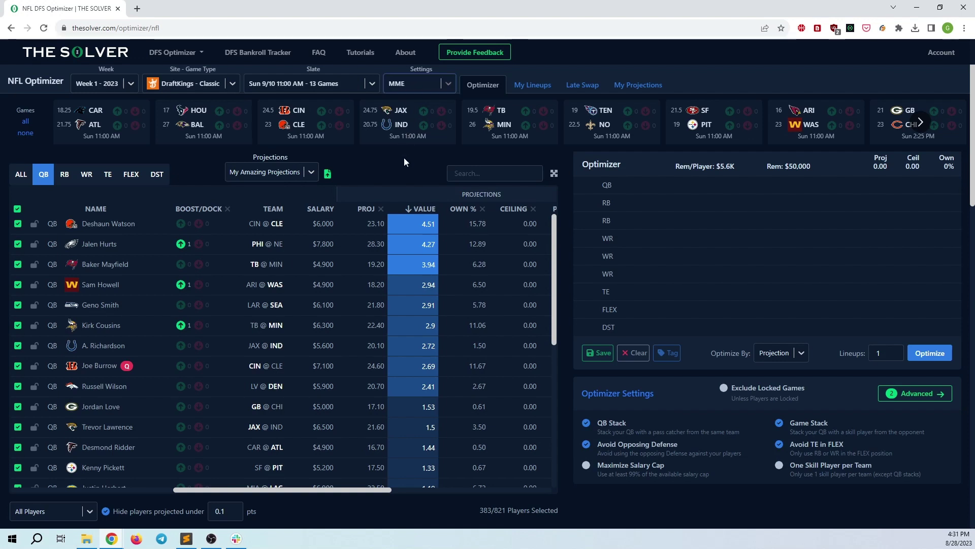
{"action": "left_click", "coordinate": [431, 85]}
{"action": "left_click", "coordinate": [410, 120]}
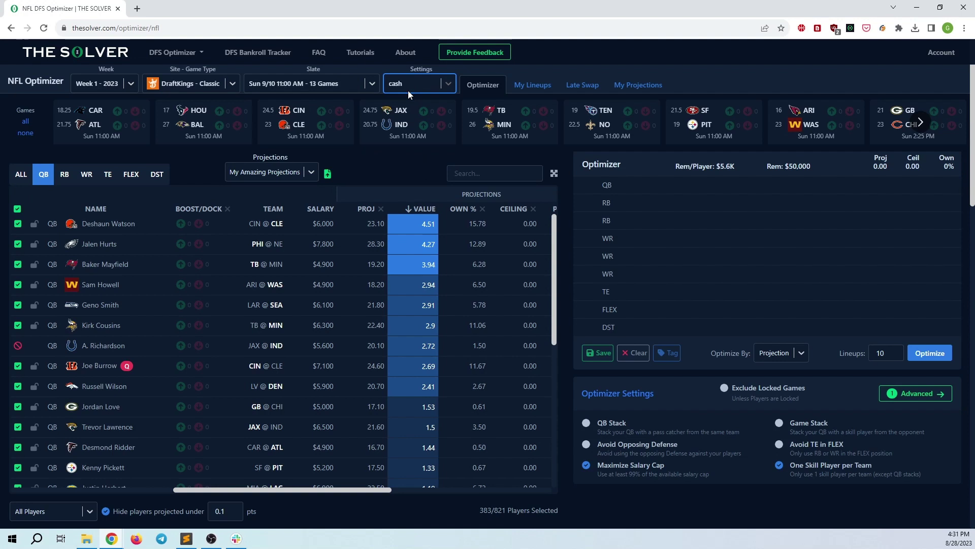
{"action": "left_click", "coordinate": [409, 89]}
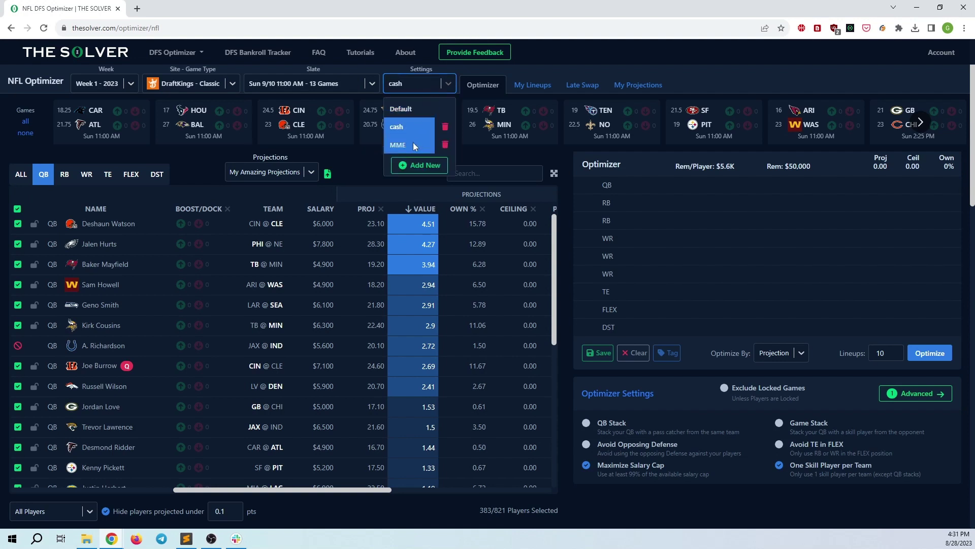
{"action": "left_click", "coordinate": [349, 161]}
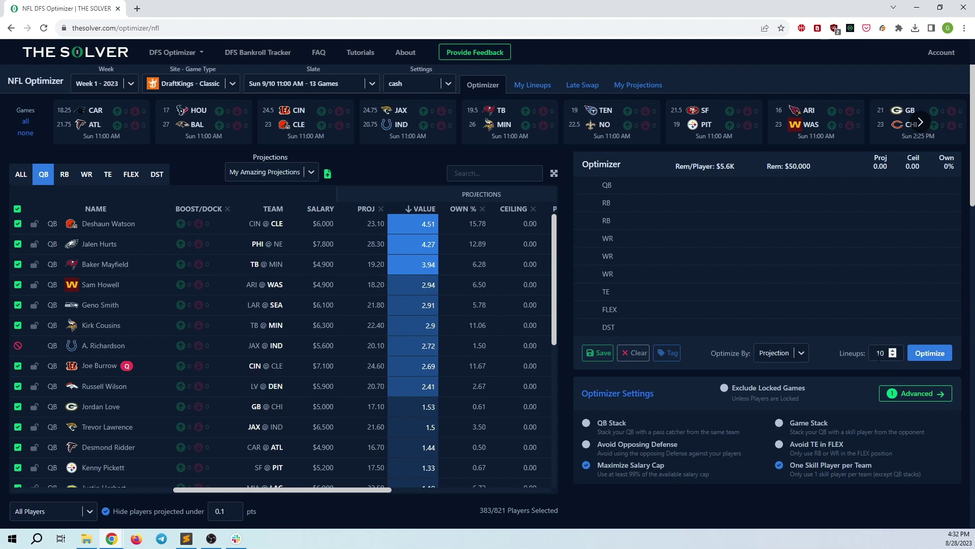
Open cash's Advanced Settings, showing a 99–100% salary cap range and 1 unique player
{"action": "left_click", "coordinate": [403, 88]}
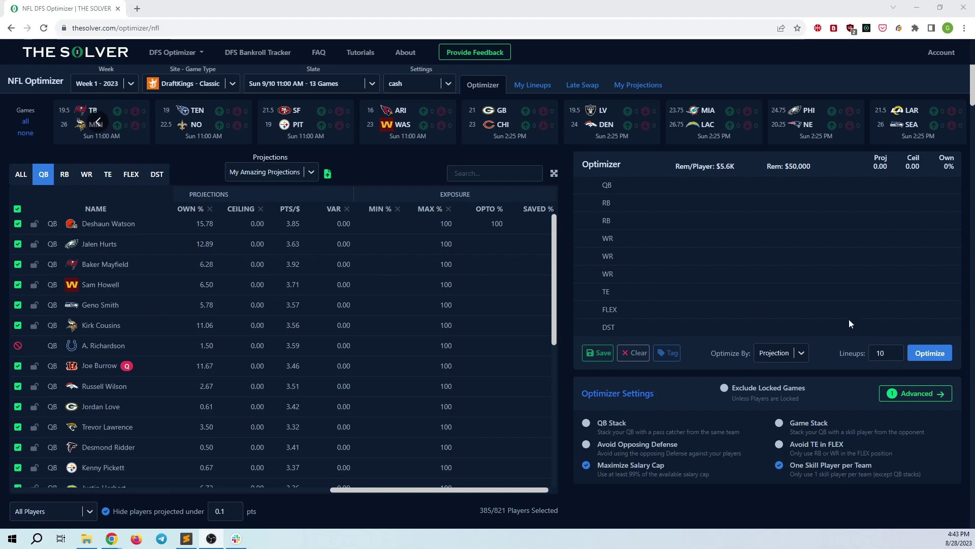
{"action": "left_click", "coordinate": [432, 86]}
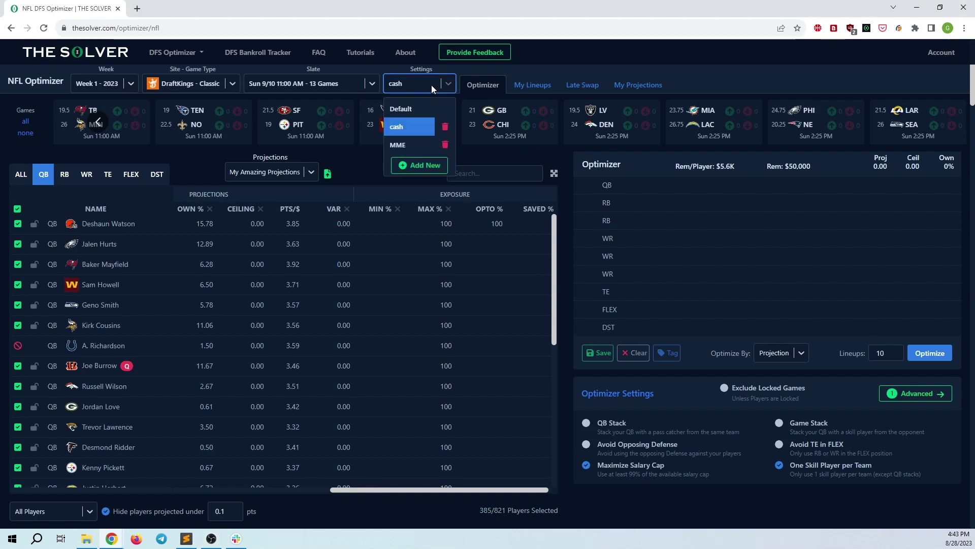
{"action": "left_click", "coordinate": [915, 395]}
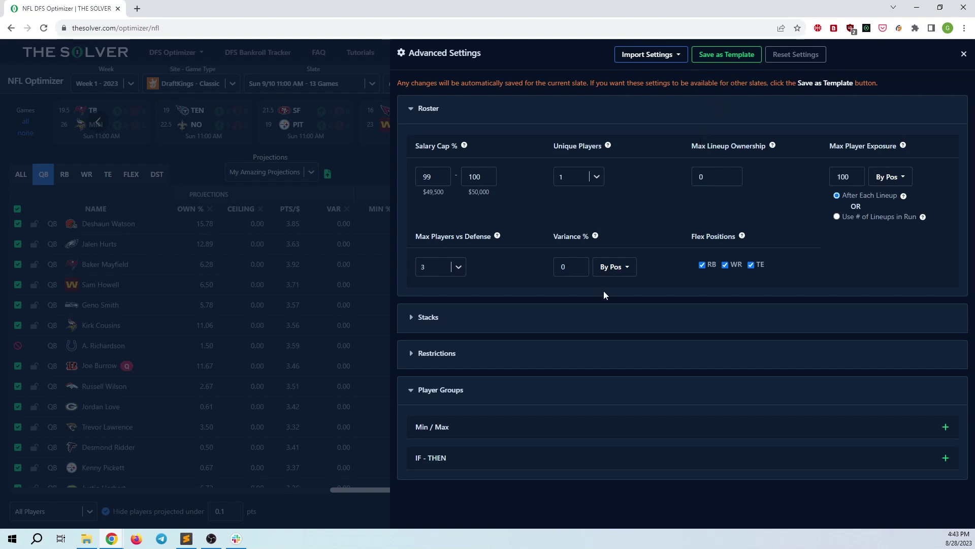
Enable the same-team QB stack rule and set Variance to 30%
{"action": "left_click", "coordinate": [477, 322]}
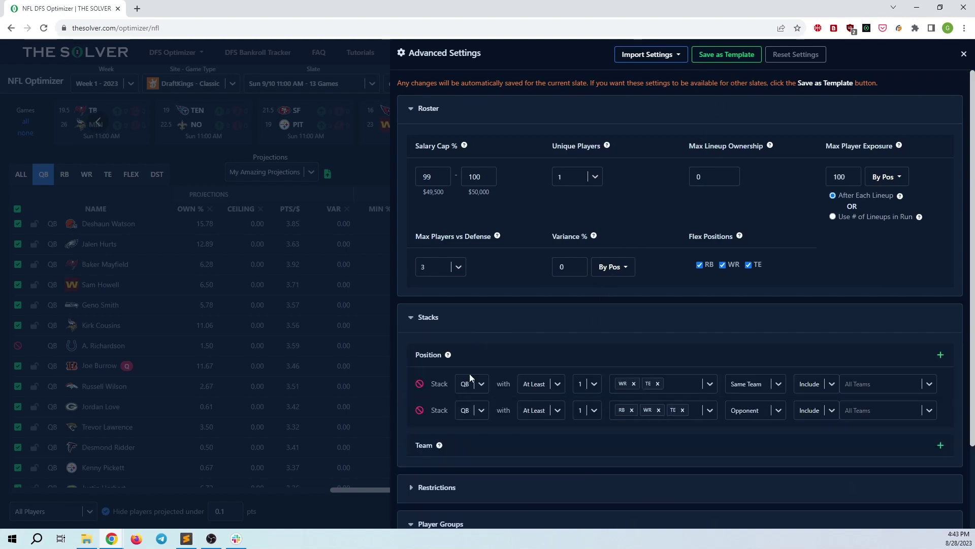
{"action": "left_click", "coordinate": [420, 385]}
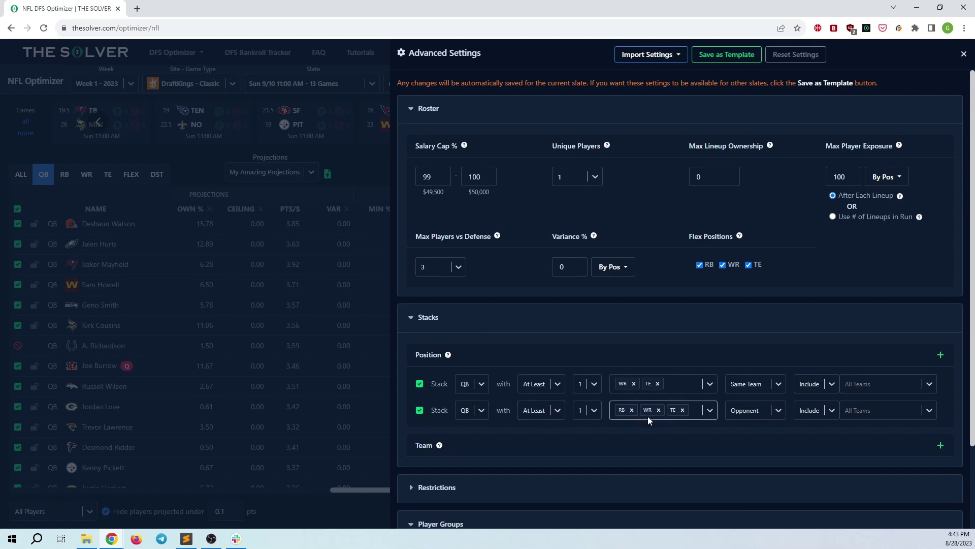
{"action": "left_click", "coordinate": [562, 267]}
{"action": "type", "text": "30"}
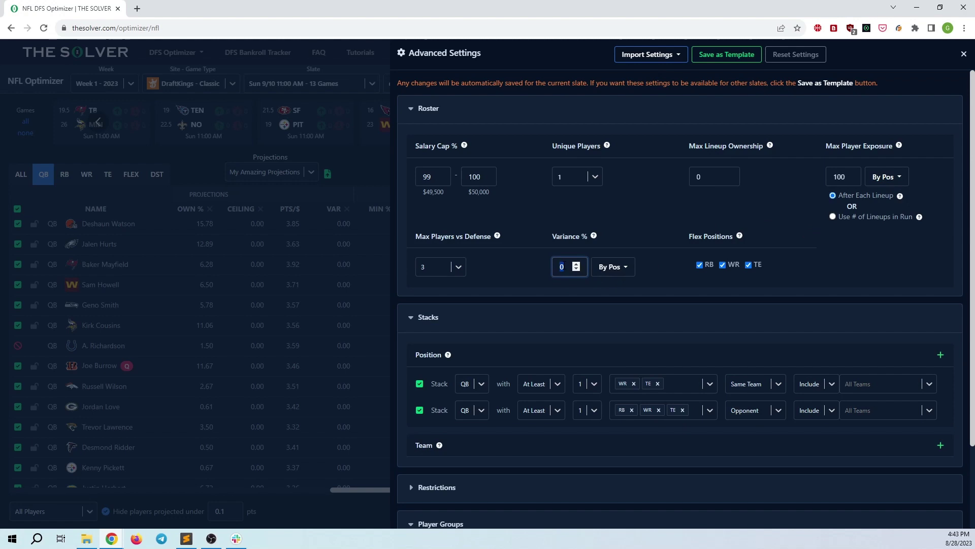
{"action": "left_click", "coordinate": [523, 278]}
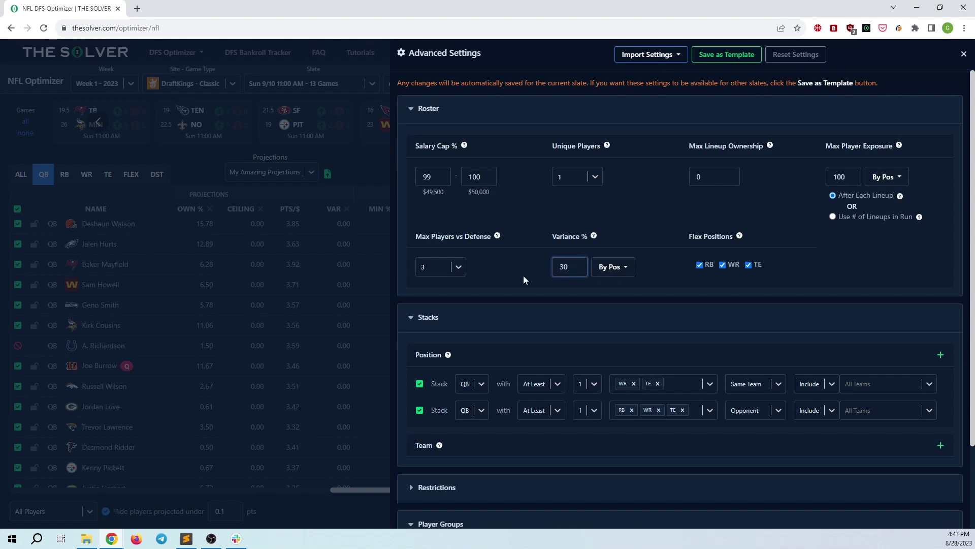
Set Max Player Exposure to 80% and save the cash settings as a template
{"action": "left_click", "coordinate": [699, 176]}
{"action": "left_click", "coordinate": [837, 175]}
{"action": "double_click", "coordinate": [838, 175]}
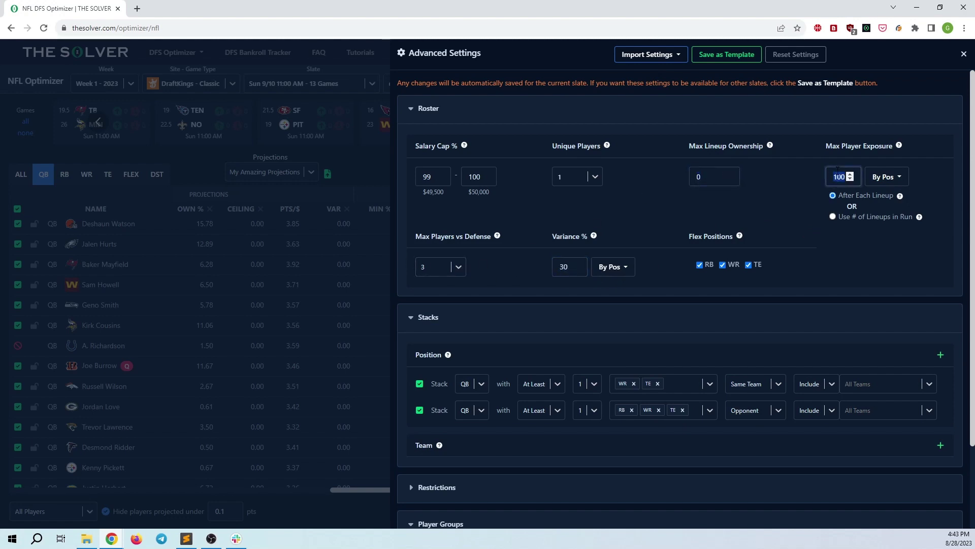
{"action": "type", "text": "80"}
{"action": "left_click", "coordinate": [757, 174]}
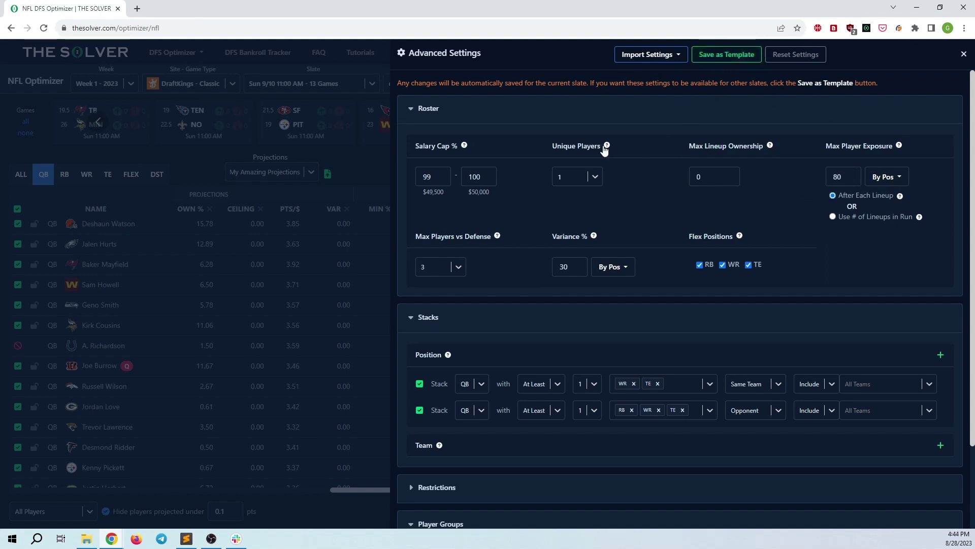
{"action": "left_click", "coordinate": [707, 58]}
Close Advanced Settings and leave the cash settings group active
{"action": "left_click", "coordinate": [346, 132]}
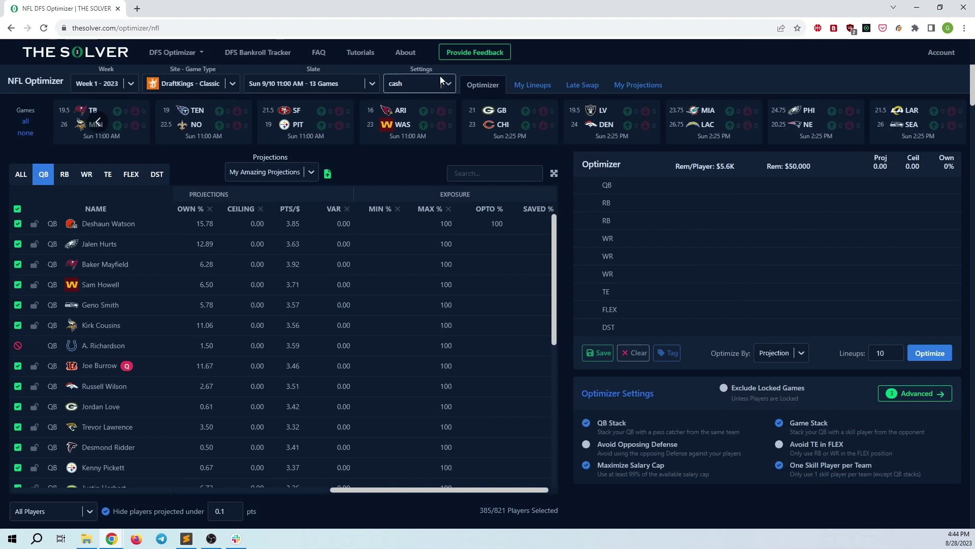
{"action": "left_click", "coordinate": [427, 84]}
{"action": "left_click", "coordinate": [422, 86]}
Change Deshaun Watson's projection to 25
{"action": "scroll", "coordinate": [299, 264], "scroll_direction": "left", "scroll_amount": 5}
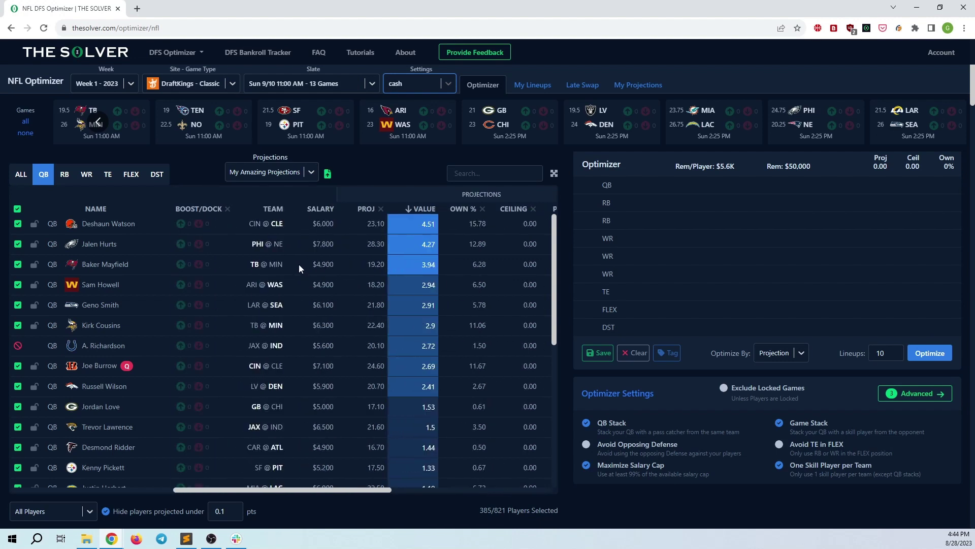
{"action": "left_click", "coordinate": [368, 224]}
{"action": "type", "text": "25"}
{"action": "key", "text": "Return"}
Add an At Most 1 Min/Max player group with Ja'Marr Chase, Nick Chubb and Tyreek Hill
{"action": "left_click", "coordinate": [906, 398]}
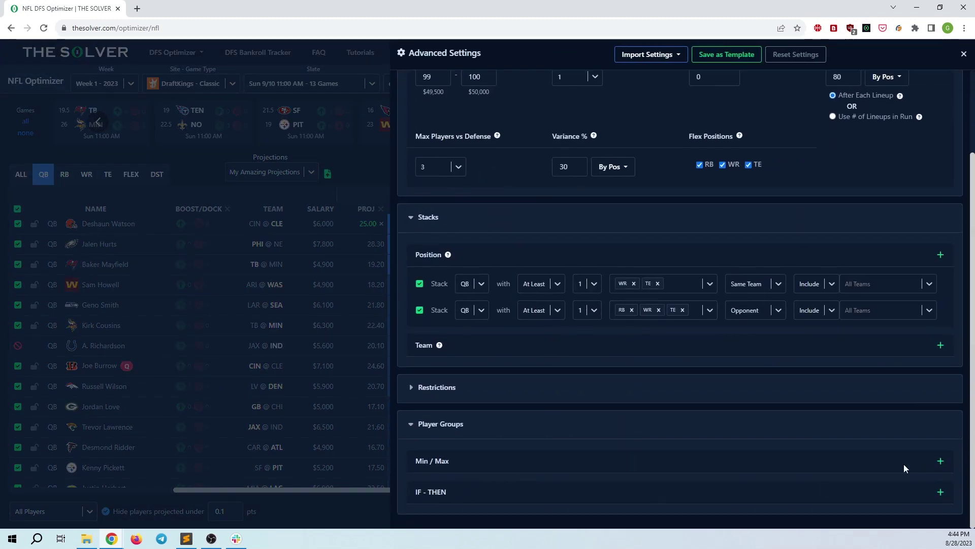
{"action": "left_click", "coordinate": [940, 462]}
{"action": "scroll", "coordinate": [635, 470], "scroll_direction": "down", "scroll_amount": 1}
{"action": "left_click", "coordinate": [563, 459]}
{"action": "left_click", "coordinate": [566, 410]}
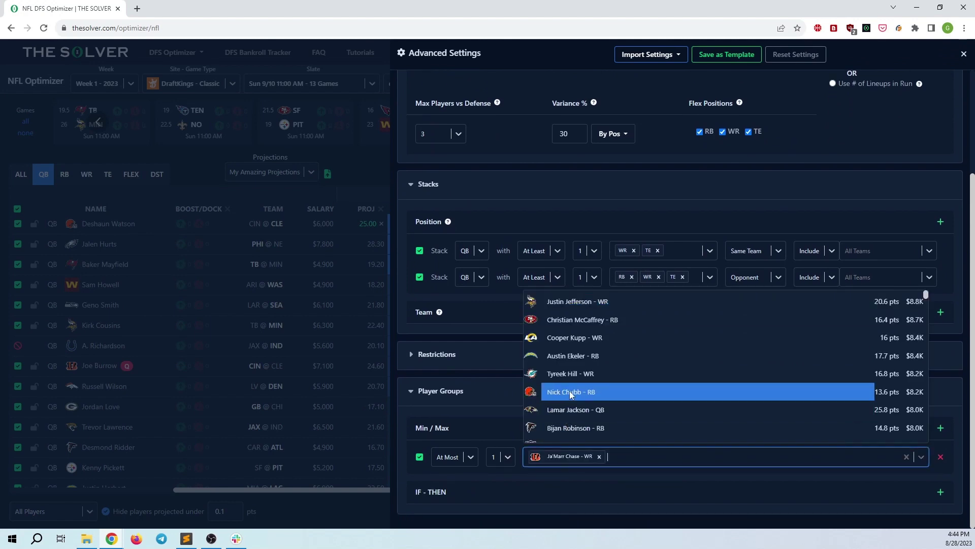
{"action": "left_click", "coordinate": [569, 392]}
{"action": "left_click", "coordinate": [569, 373]}
{"action": "left_click", "coordinate": [489, 428]}
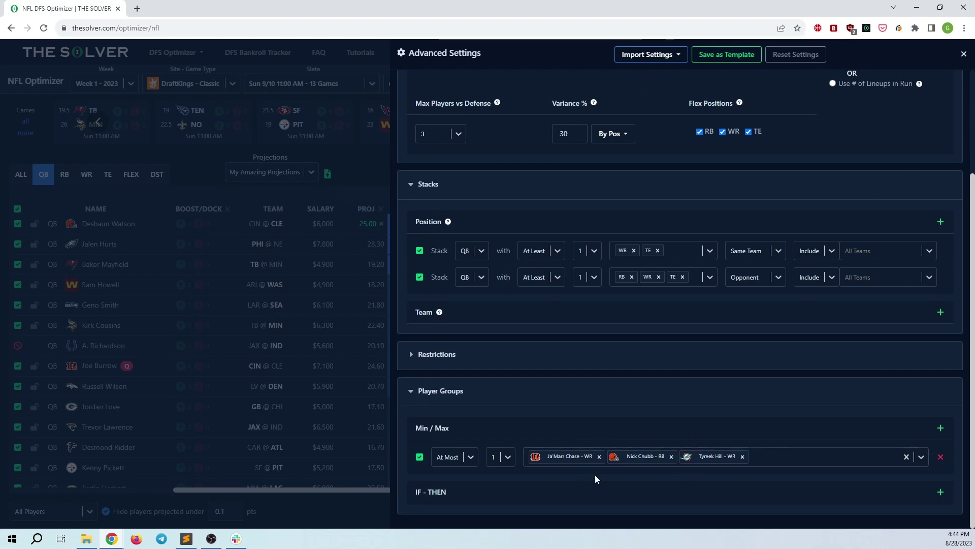
Close Advanced Settings and show the Default, cash and MME settings groups list
{"action": "left_click", "coordinate": [271, 275]}
{"action": "left_click", "coordinate": [401, 86]}
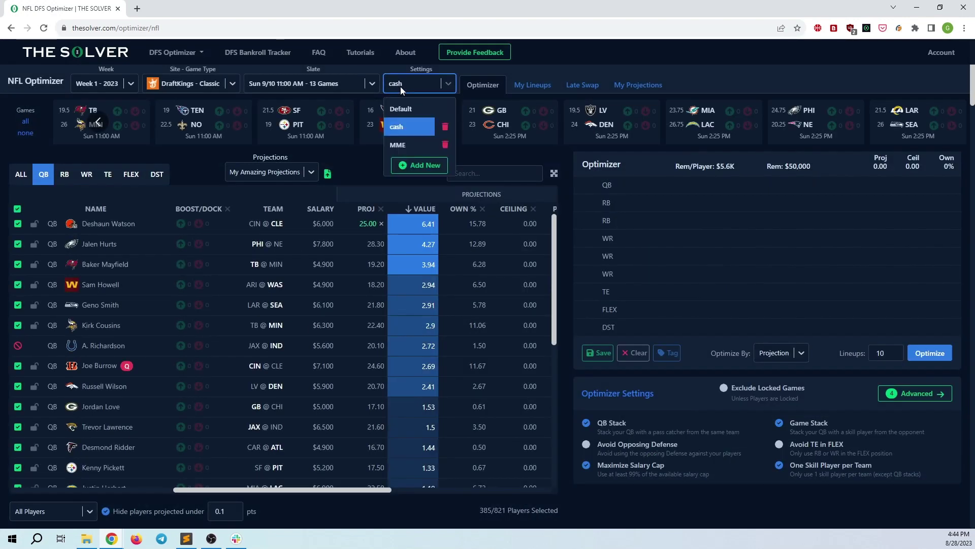
{"action": "left_click", "coordinate": [400, 86]}
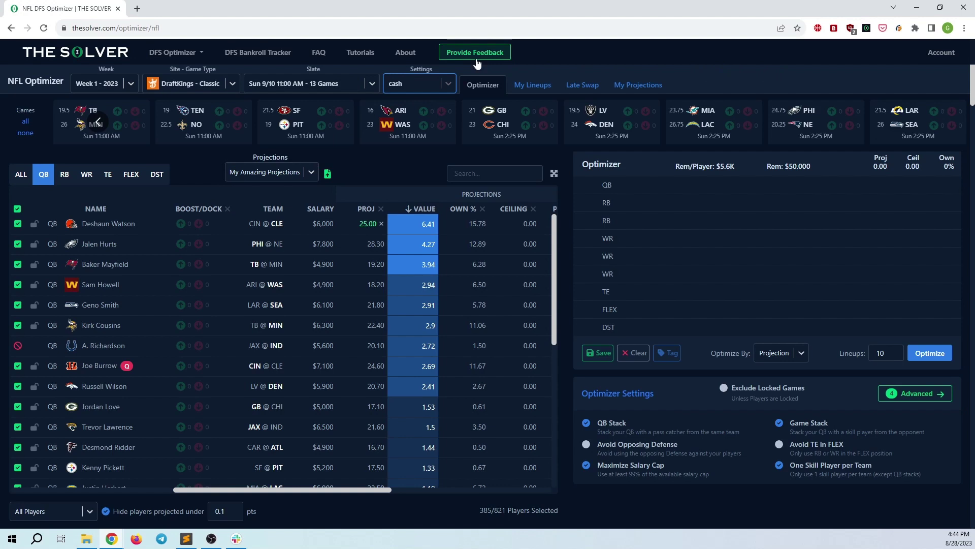
{"action": "left_click", "coordinate": [943, 54]}
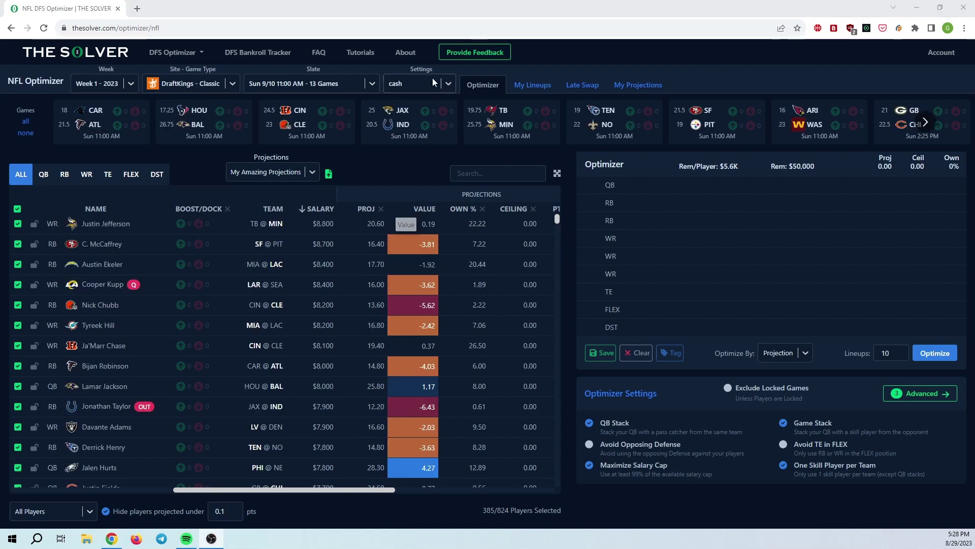
{"action": "left_click", "coordinate": [427, 84]}
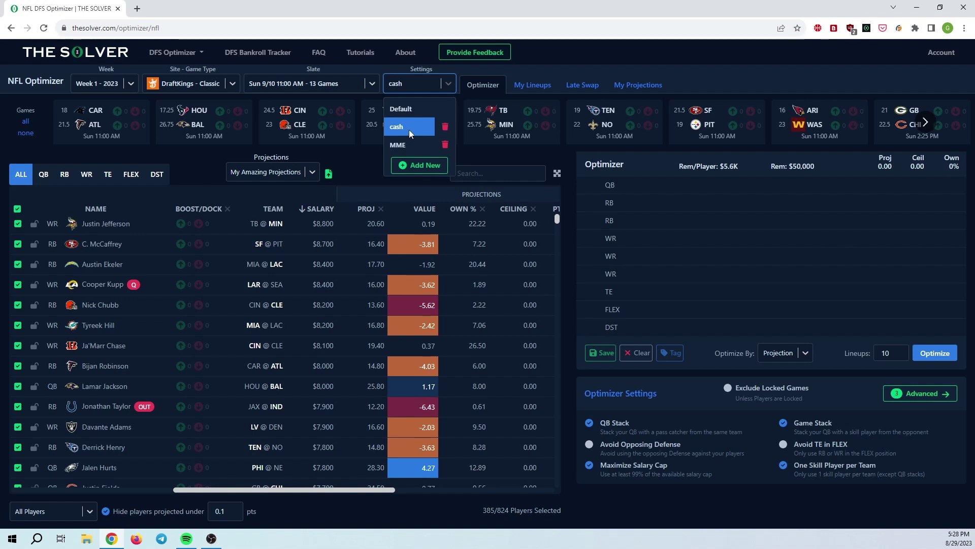
{"action": "left_click_drag", "start_coordinate": [410, 129], "coordinate": [418, 166]}
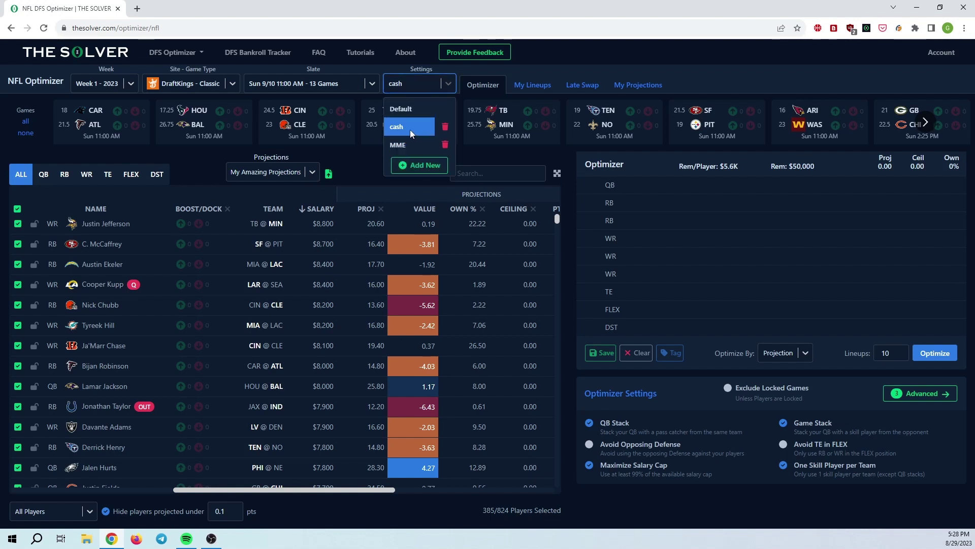
Save a new settings group named Deshaun-Watson-Rules, copied from MME
{"action": "left_click", "coordinate": [427, 166]}
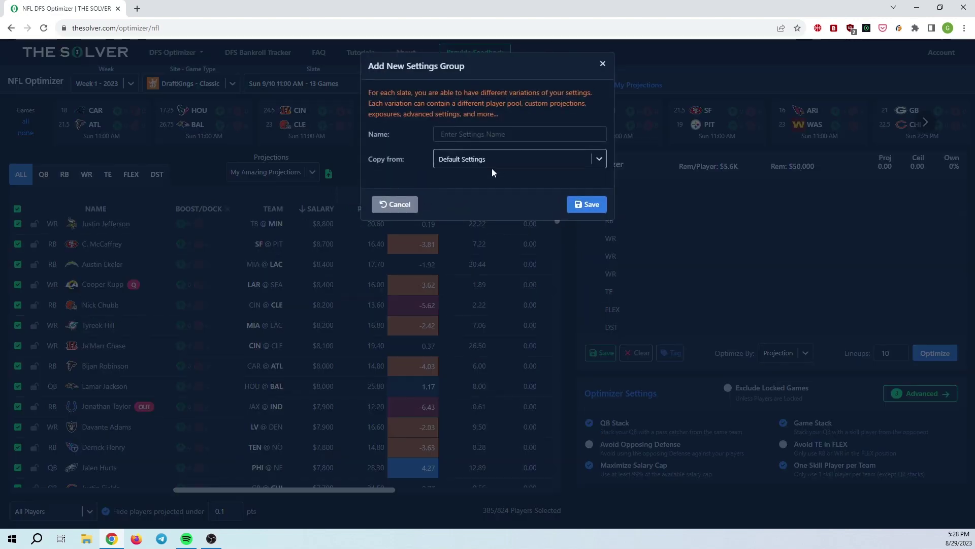
{"action": "left_click", "coordinate": [492, 169]}
{"action": "left_click", "coordinate": [471, 216]}
{"action": "left_click", "coordinate": [460, 161]}
{"action": "left_click", "coordinate": [460, 165]}
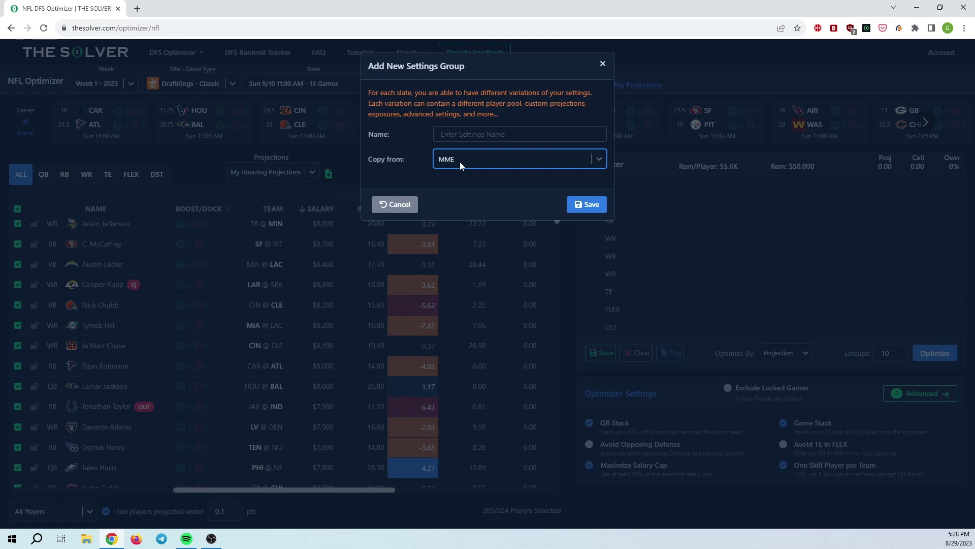
{"action": "left_click", "coordinate": [468, 139]}
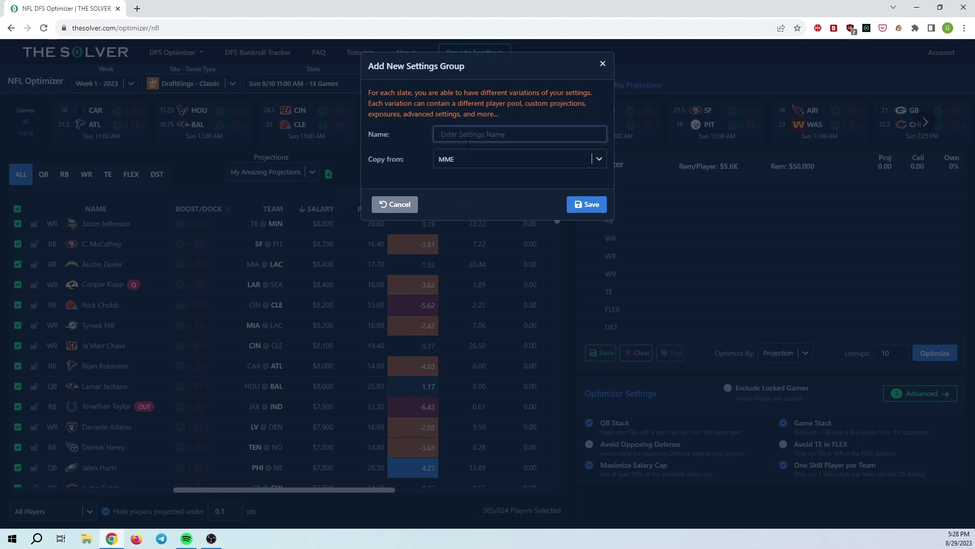
{"action": "type", "text": "Deshaun-Watson-Rules"}
{"action": "left_click", "coordinate": [583, 206]}
Exclude all quarterbacks except Deshaun Watson in Deshaun-Watson-Rules
{"action": "left_click", "coordinate": [431, 85]}
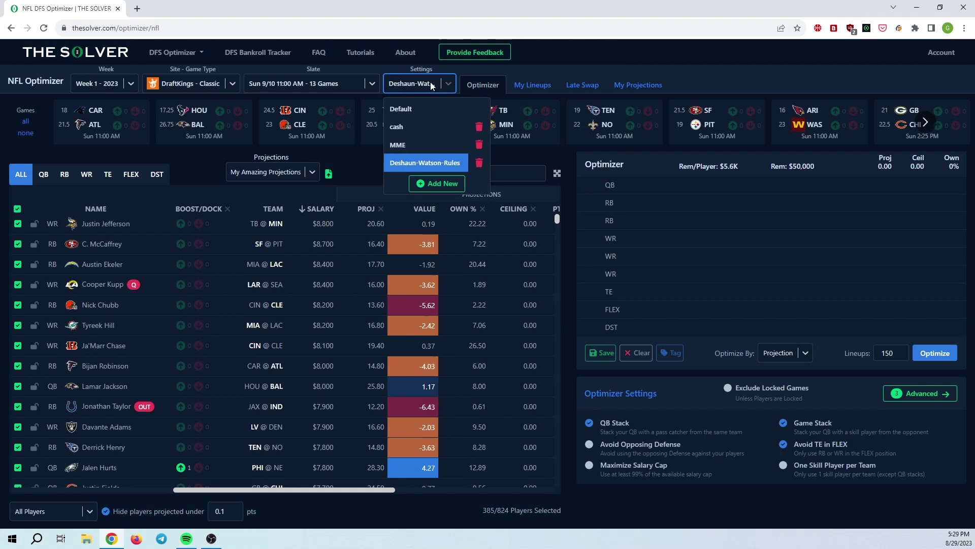
{"action": "left_click", "coordinate": [355, 157]}
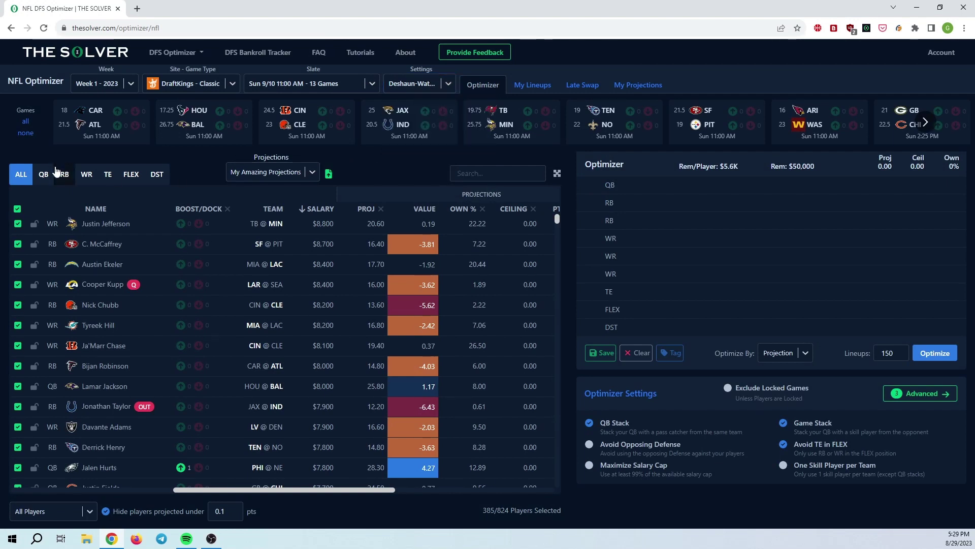
{"action": "left_click", "coordinate": [44, 174]}
{"action": "left_click", "coordinate": [17, 209]}
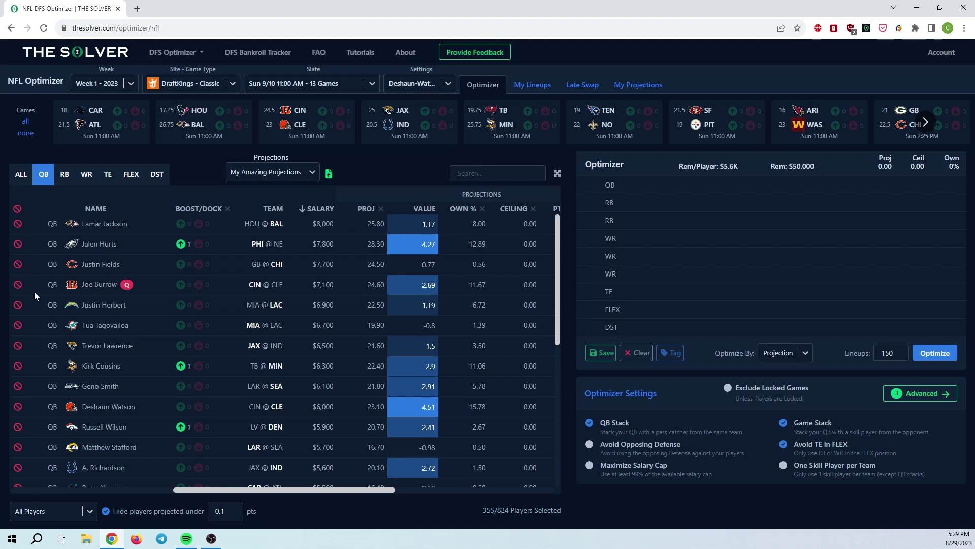
{"action": "left_click", "coordinate": [18, 406]}
List wide receivers across all games, sorted by OWN % descending
{"action": "left_click", "coordinate": [429, 84]}
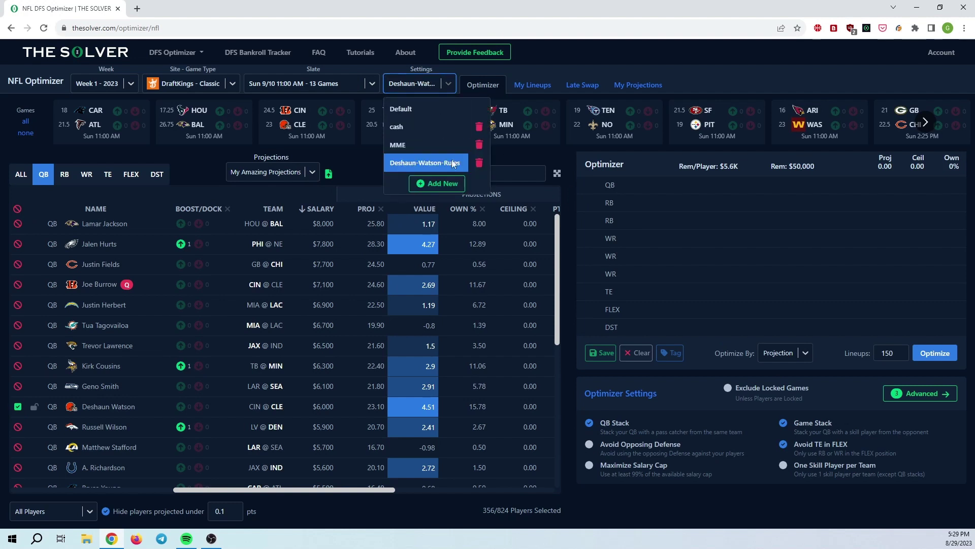
{"action": "left_click", "coordinate": [423, 92]}
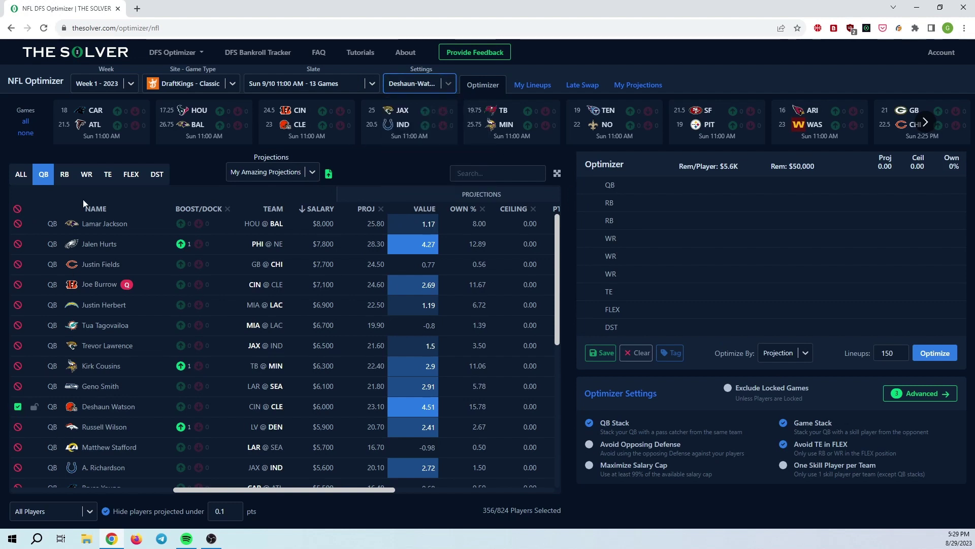
{"action": "left_click", "coordinate": [87, 174]}
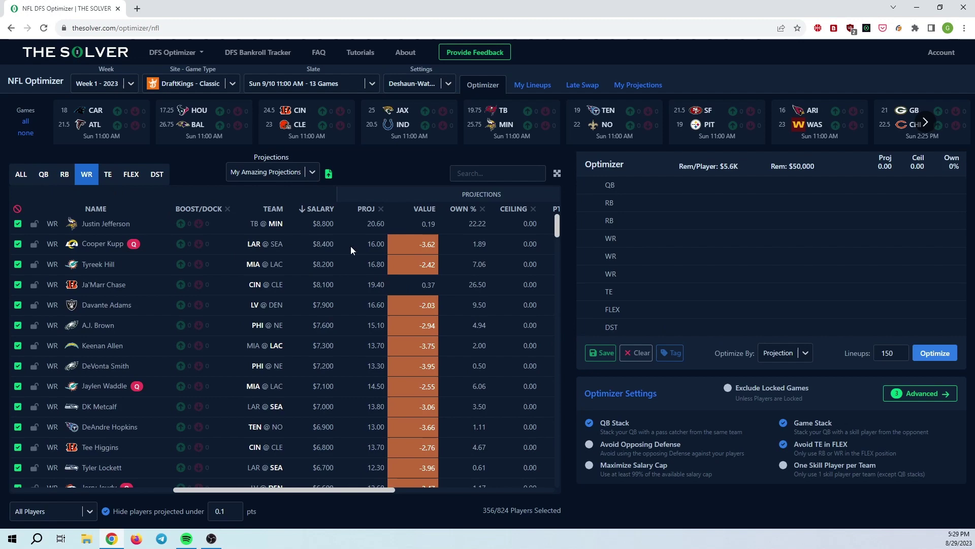
{"action": "left_click", "coordinate": [25, 133]}
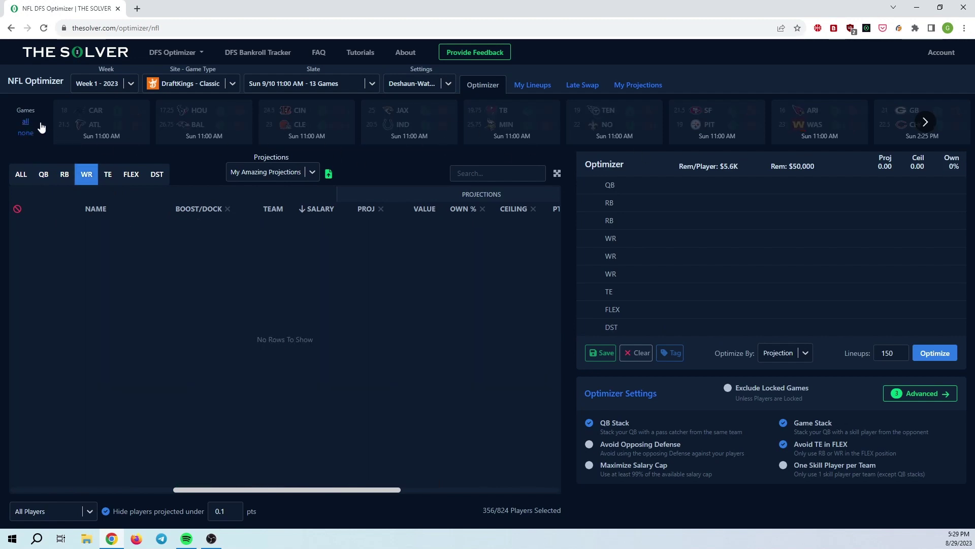
{"action": "left_click", "coordinate": [25, 121]}
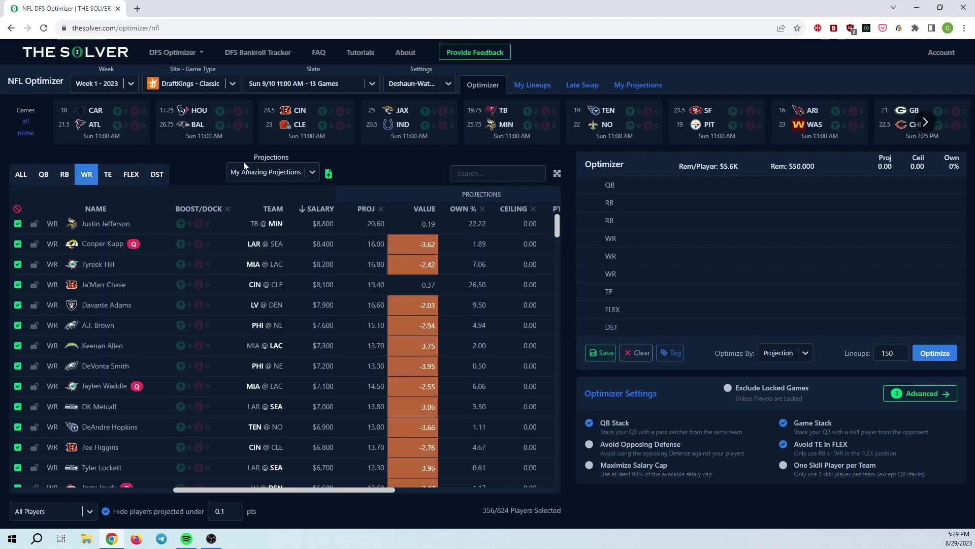
{"action": "left_click", "coordinate": [458, 209]}
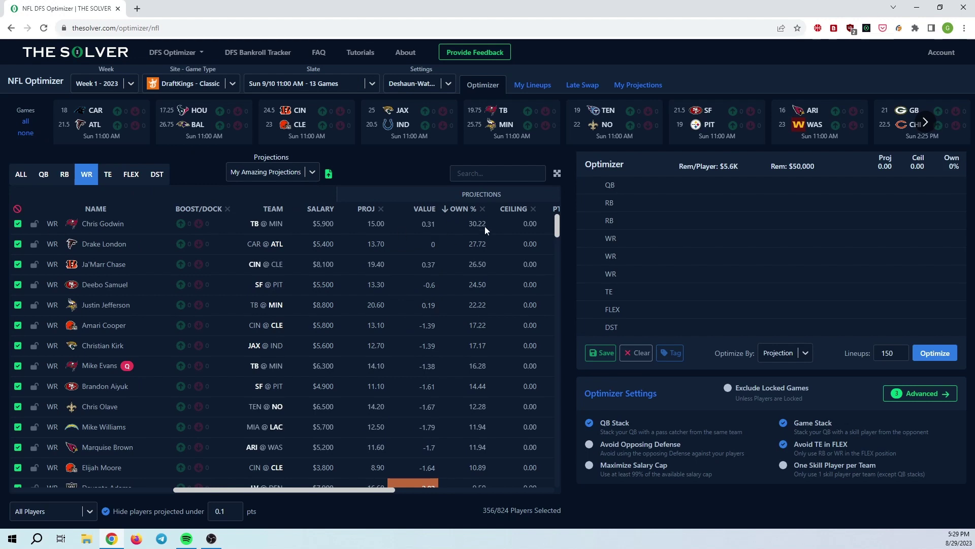
{"action": "double_click", "coordinate": [473, 223]}
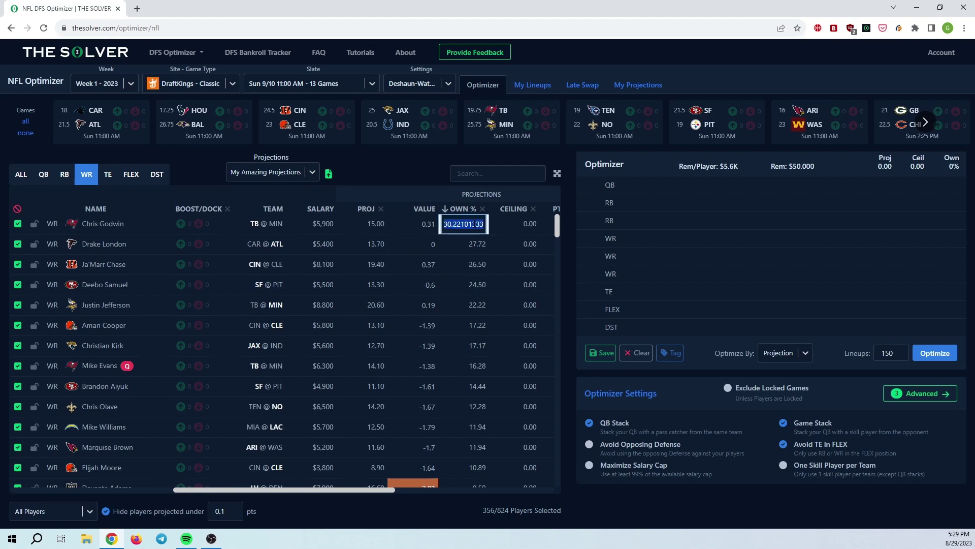
Give Chris Godwin and Drake London a MAX % exposure of 10 each
{"action": "key", "text": "Escape"}
{"action": "scroll", "coordinate": [436, 224], "scroll_direction": "right", "scroll_amount": 5}
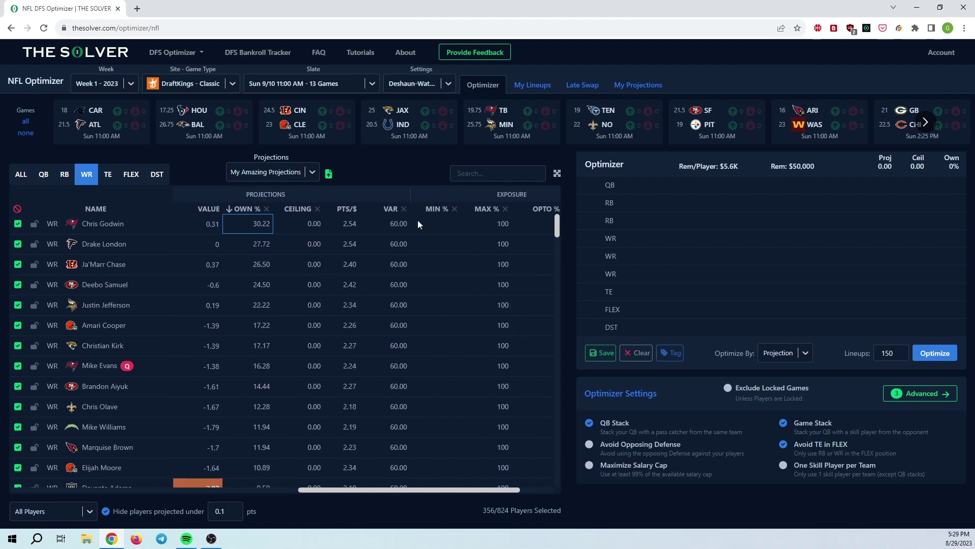
{"action": "double_click", "coordinate": [509, 226]}
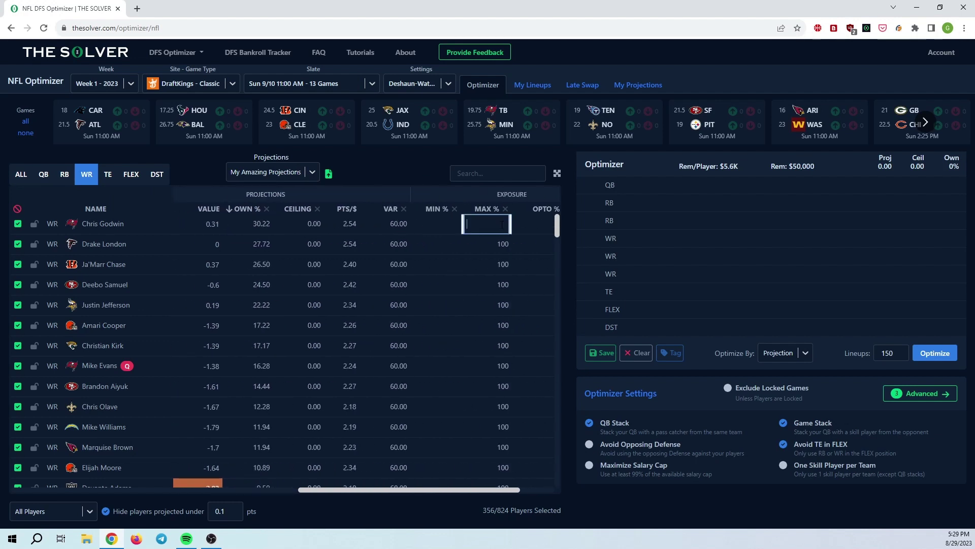
{"action": "type", "text": "10"}
{"action": "left_click", "coordinate": [419, 180]}
{"action": "double_click", "coordinate": [503, 245]}
{"action": "type", "text": "10"}
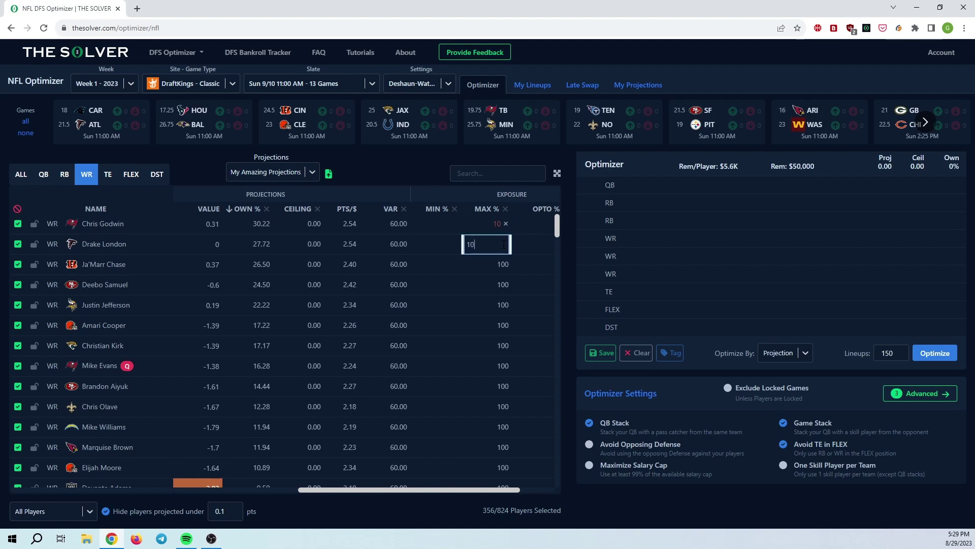
{"action": "left_click", "coordinate": [419, 170]}
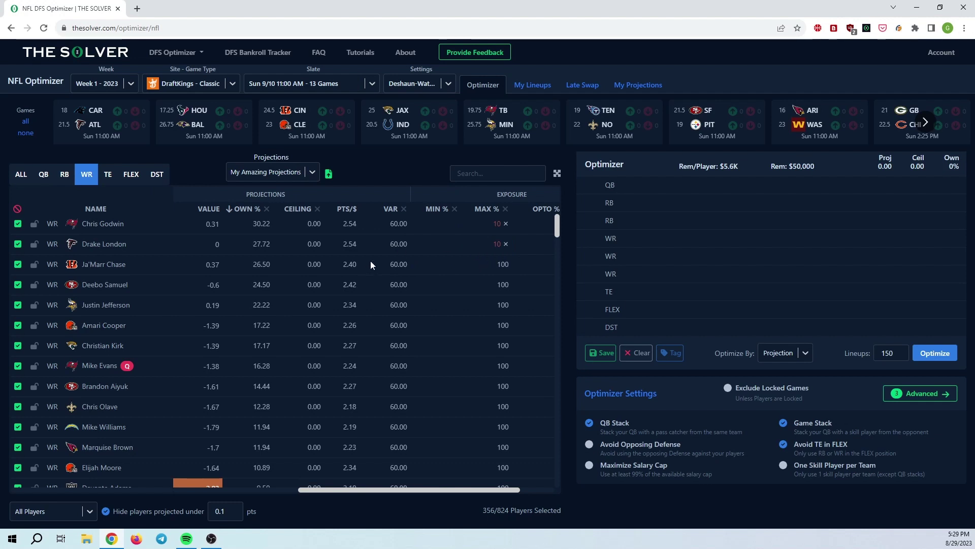
{"action": "scroll", "coordinate": [410, 261], "scroll_direction": "left", "scroll_amount": 5}
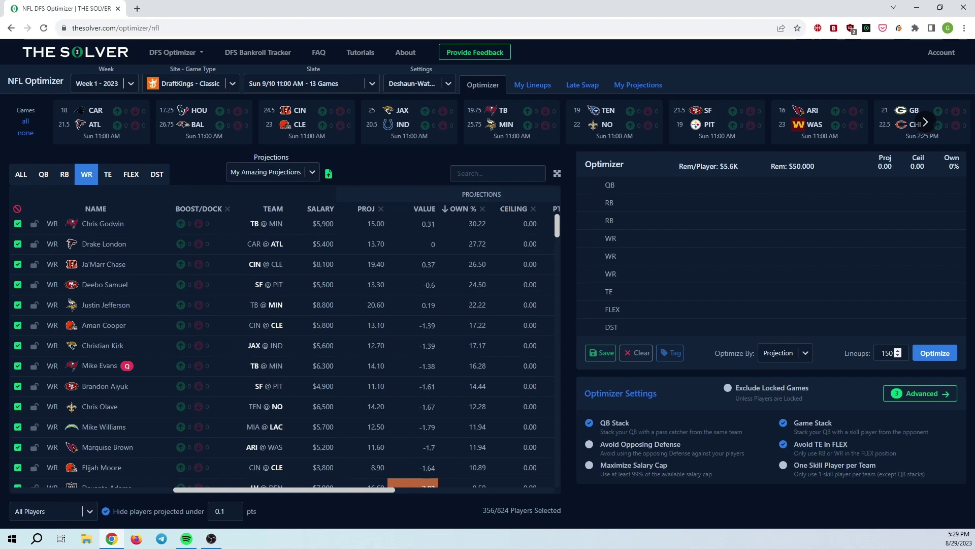
Save a Hurts-Rules settings group copied from MME and confirm it is active
{"action": "left_click", "coordinate": [435, 88]}
{"action": "left_click", "coordinate": [426, 184]}
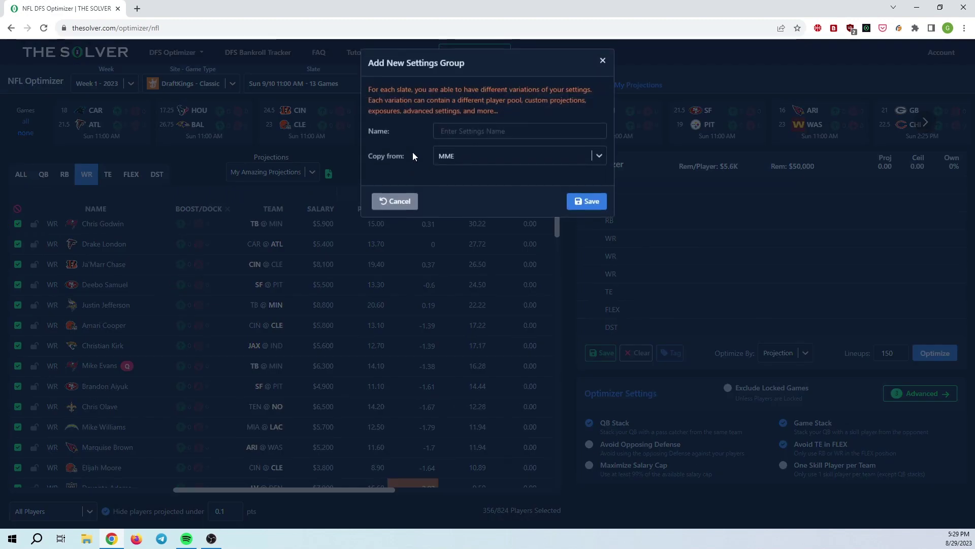
{"action": "type", "text": "Hurts"}
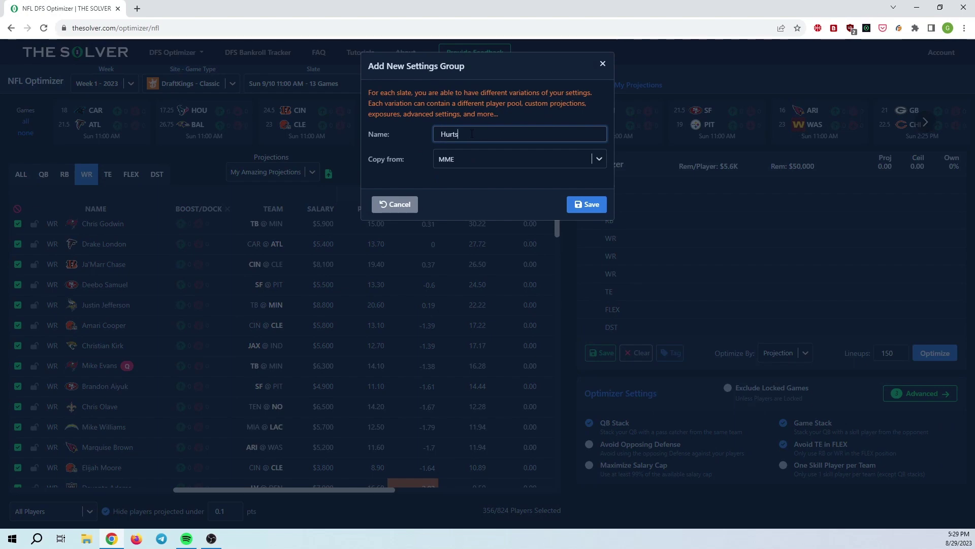
{"action": "type", "text": "-Rules"}
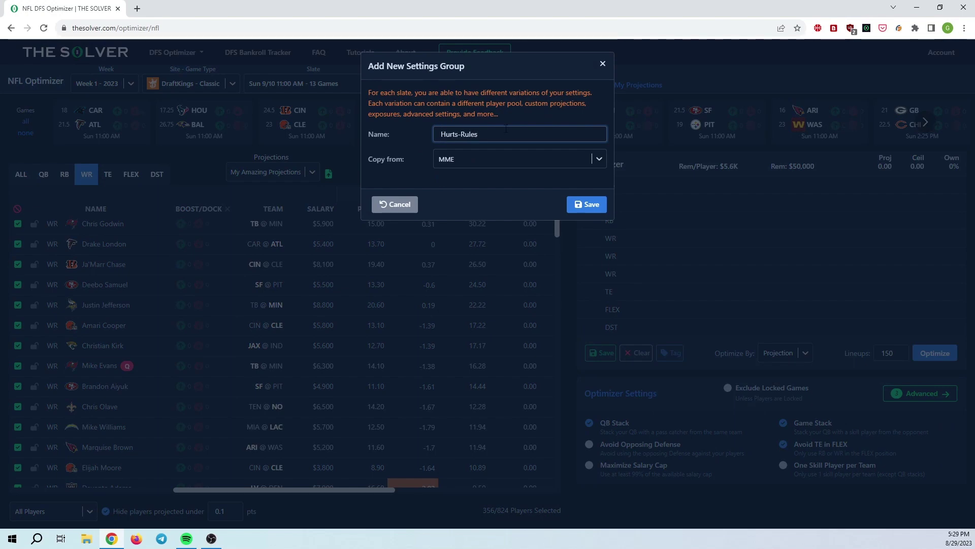
{"action": "left_click", "coordinate": [479, 159]}
{"action": "left_click", "coordinate": [480, 159]}
{"action": "left_click", "coordinate": [592, 205]}
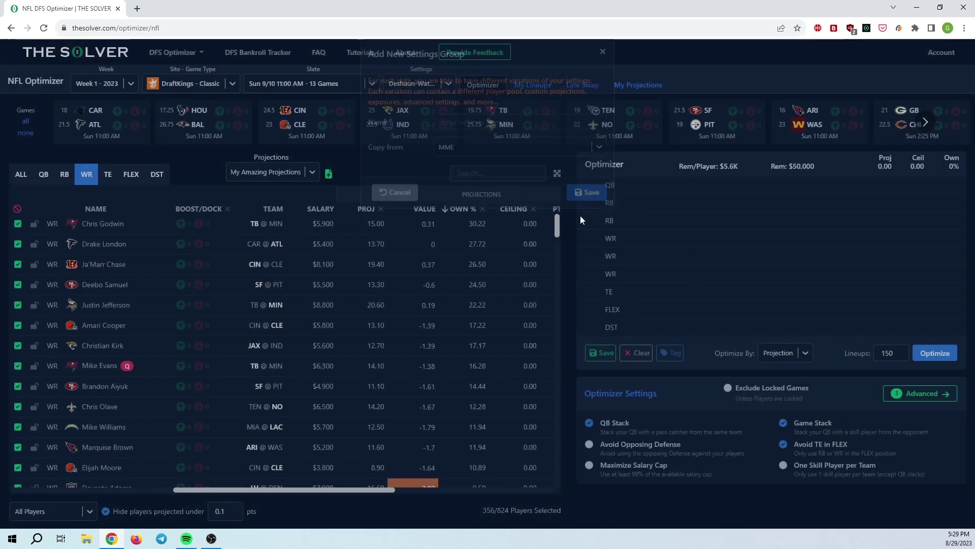
{"action": "left_click", "coordinate": [432, 85]}
{"action": "left_click", "coordinate": [432, 86]}
{"action": "left_click", "coordinate": [427, 84]}
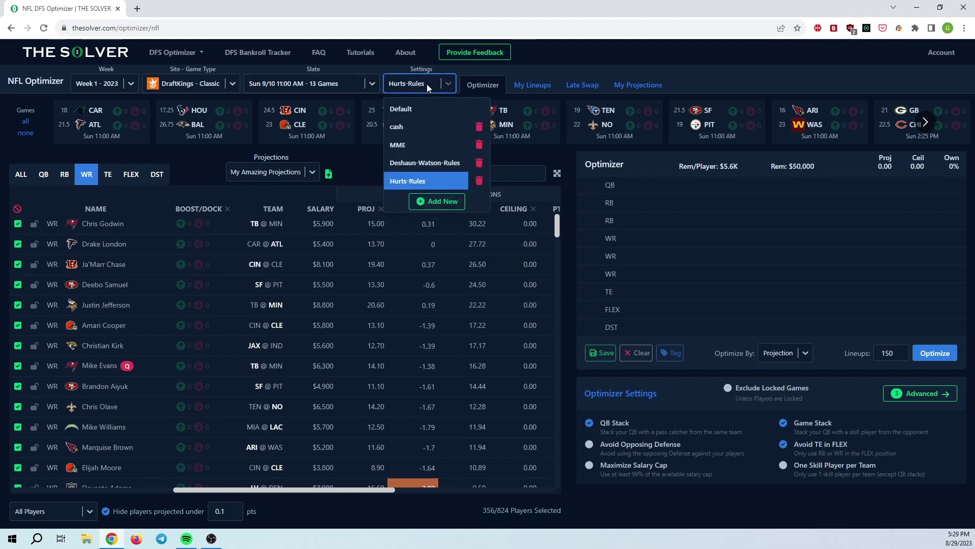
{"action": "left_click", "coordinate": [427, 84]}
Keep Jalen Hurts as the only quarterback and cap Godwin and London at 30% exposure
{"action": "left_click", "coordinate": [43, 174]}
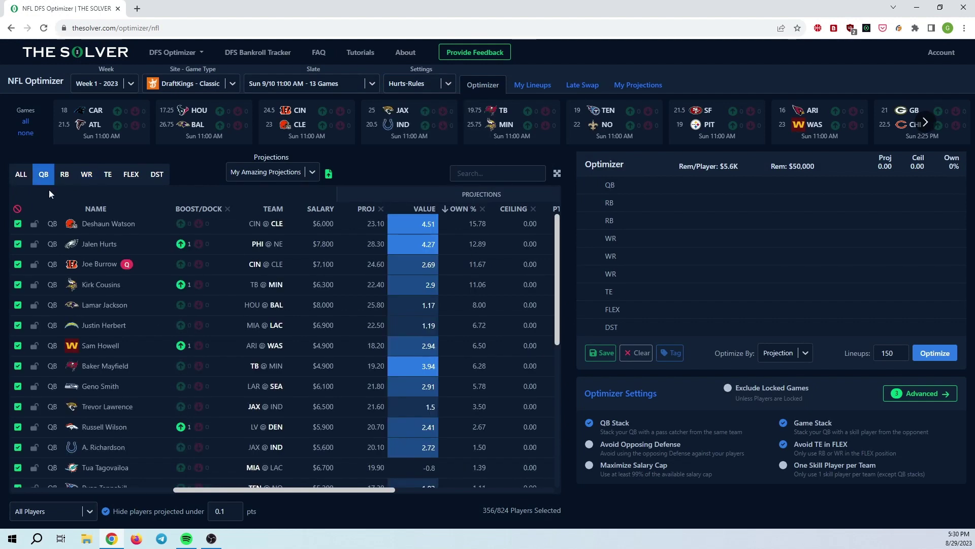
{"action": "left_click", "coordinate": [18, 209]}
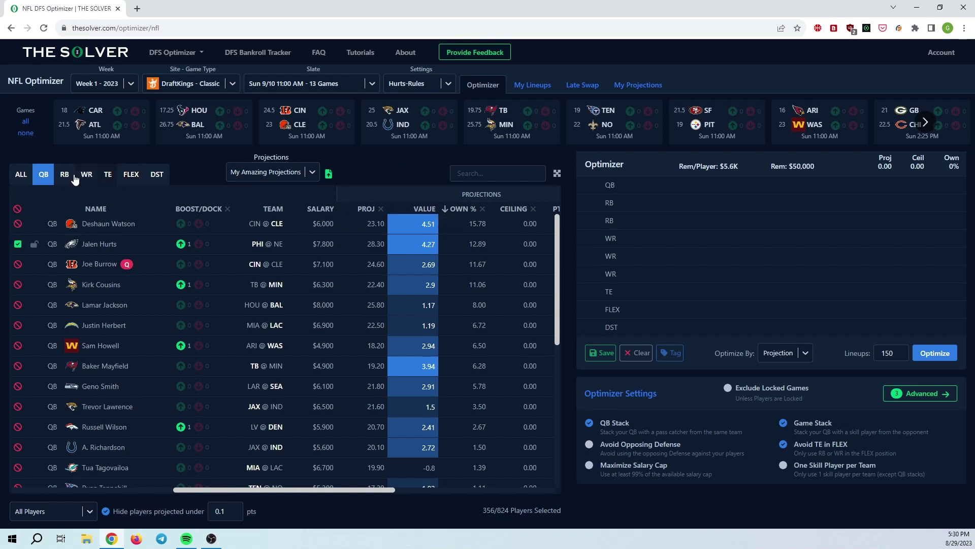
{"action": "left_click", "coordinate": [97, 182]}
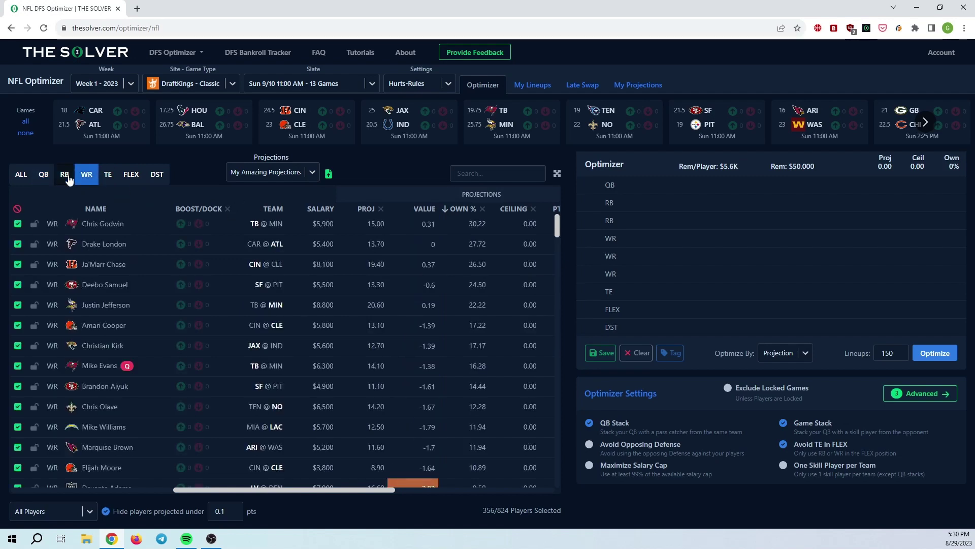
{"action": "scroll", "coordinate": [431, 243], "scroll_direction": "right", "scroll_amount": 5}
{"action": "scroll", "coordinate": [506, 251], "scroll_direction": "left", "scroll_amount": 1}
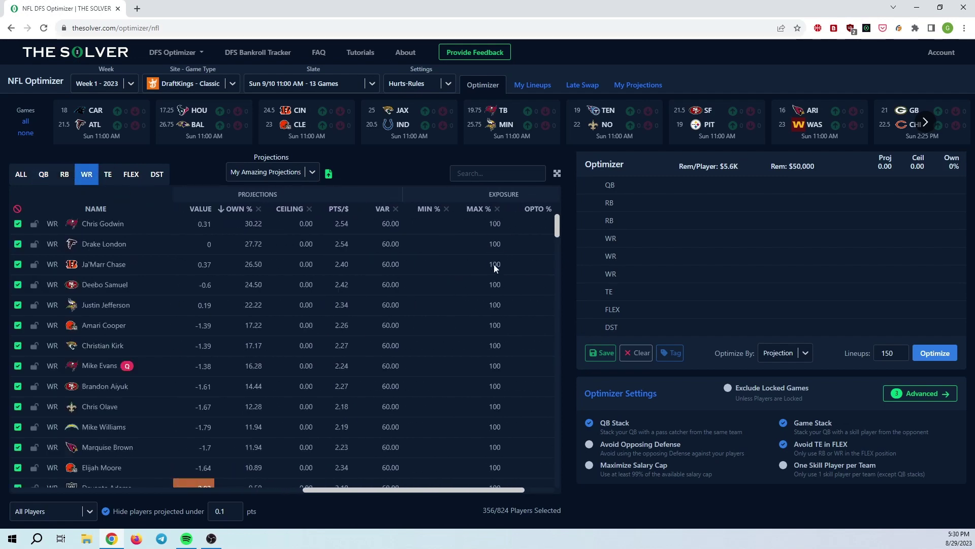
{"action": "left_click", "coordinate": [493, 264]}
{"action": "type", "text": "20"}
{"action": "left_click", "coordinate": [500, 244]}
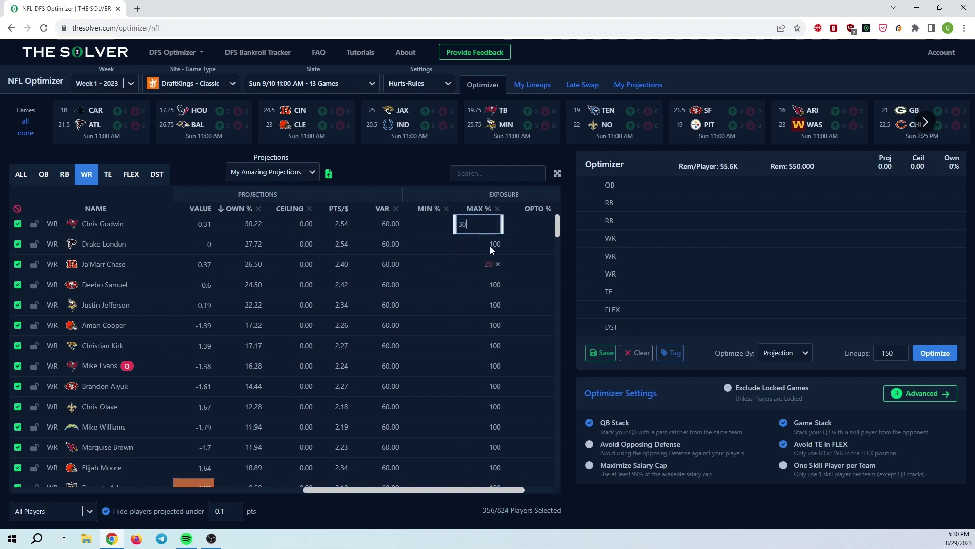
{"action": "left_click", "coordinate": [491, 246]}
{"action": "type", "text": "30"}
{"action": "left_click", "coordinate": [486, 269]}
{"action": "type", "text": "30"}
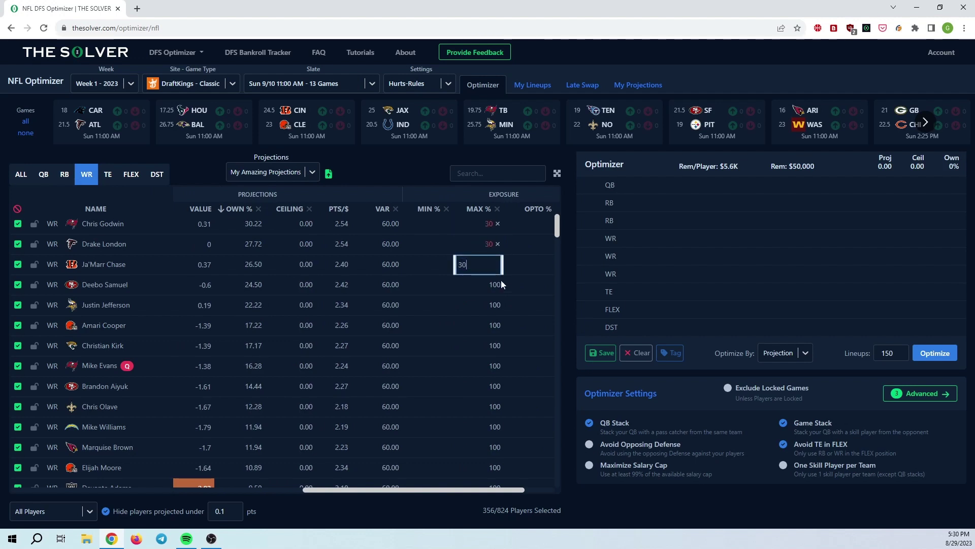
{"action": "left_click", "coordinate": [432, 171]}
{"action": "scroll", "coordinate": [445, 275], "scroll_direction": "left", "scroll_amount": 5}
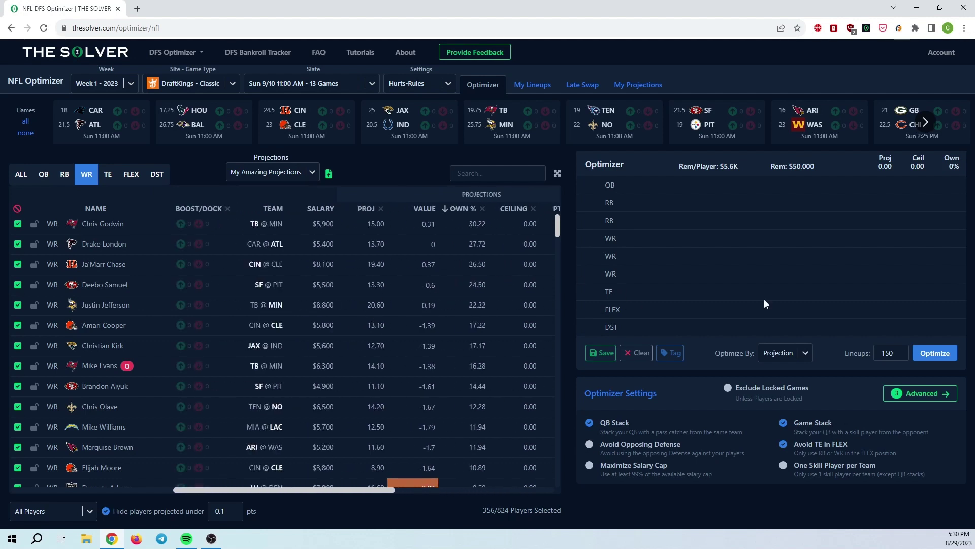
Optimize 20 lineups with the Hurts-Rules settings
{"action": "double_click", "coordinate": [889, 353]}
{"action": "type", "text": "20"}
{"action": "left_click", "coordinate": [936, 357]}
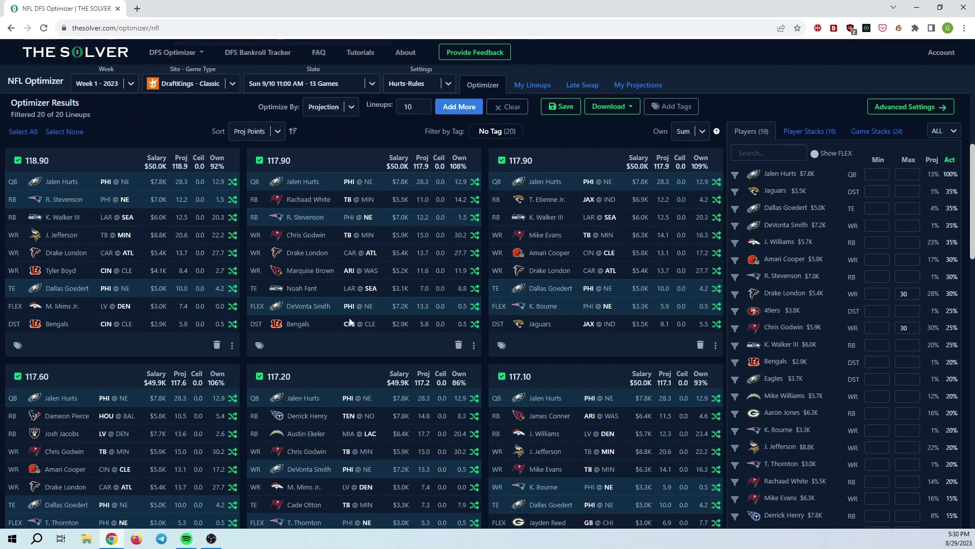
{"action": "scroll", "coordinate": [343, 337], "scroll_direction": "up", "scroll_amount": 10}
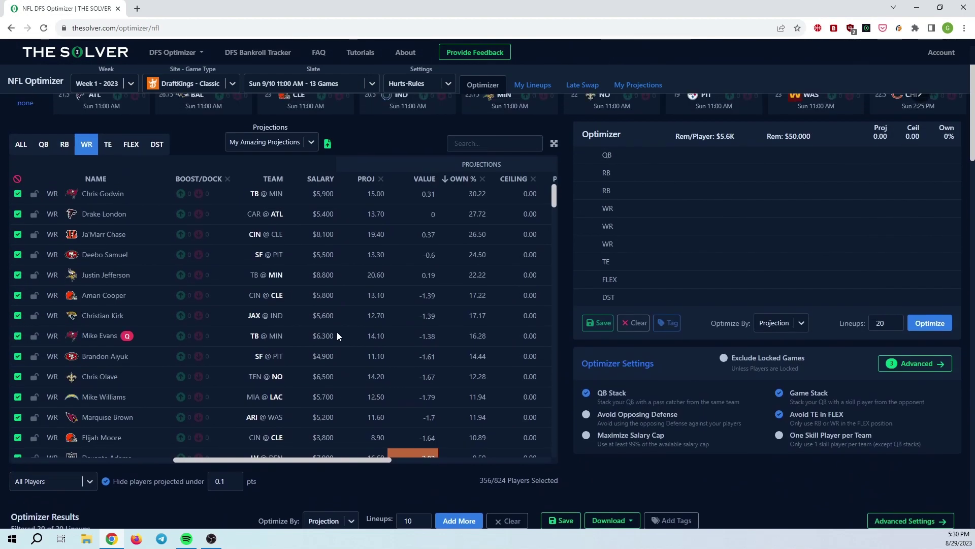
Activate Deshaun-Watson-Rules and add 20 more lineups to the results
{"action": "left_click", "coordinate": [448, 83]}
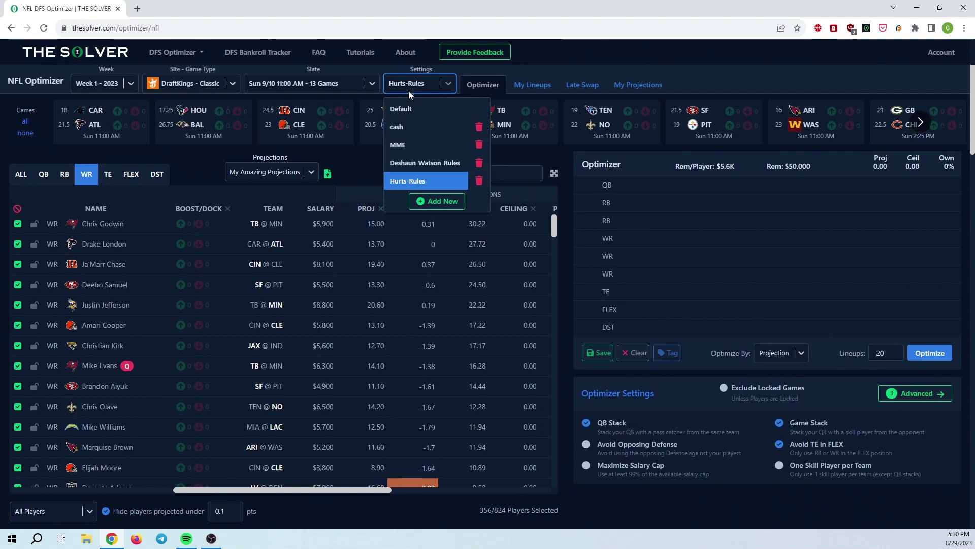
{"action": "left_click", "coordinate": [424, 162]}
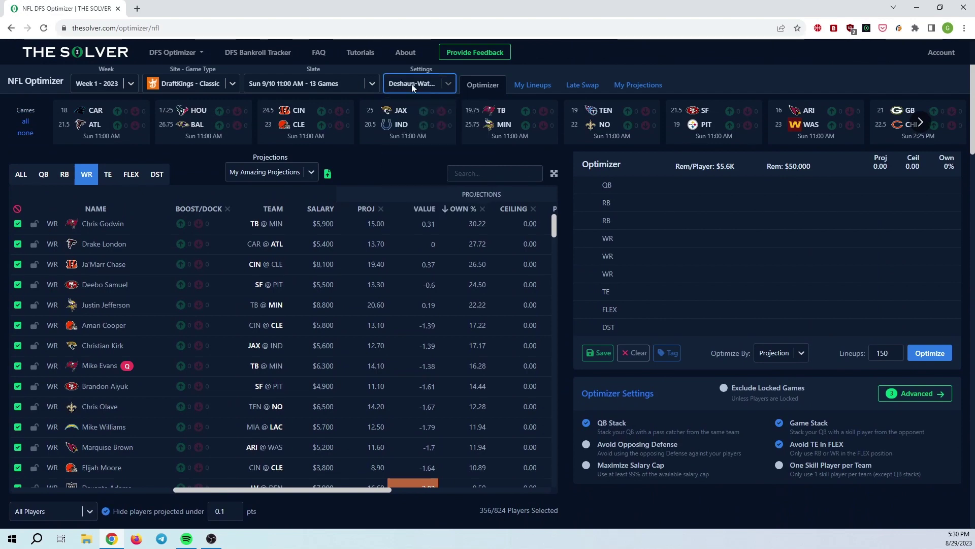
{"action": "scroll", "coordinate": [417, 233], "scroll_direction": "down", "scroll_amount": 6}
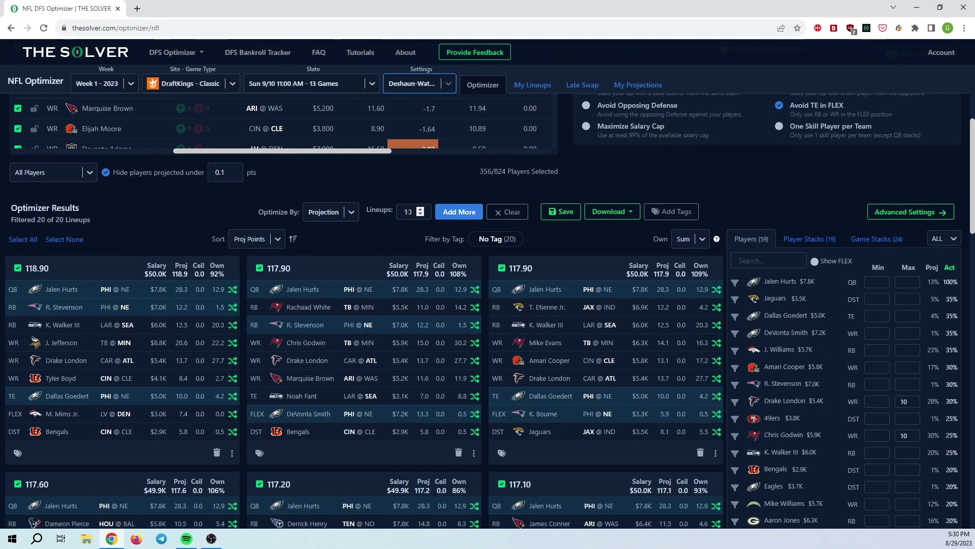
{"action": "double_click", "coordinate": [408, 212]}
{"action": "type", "text": "20"}
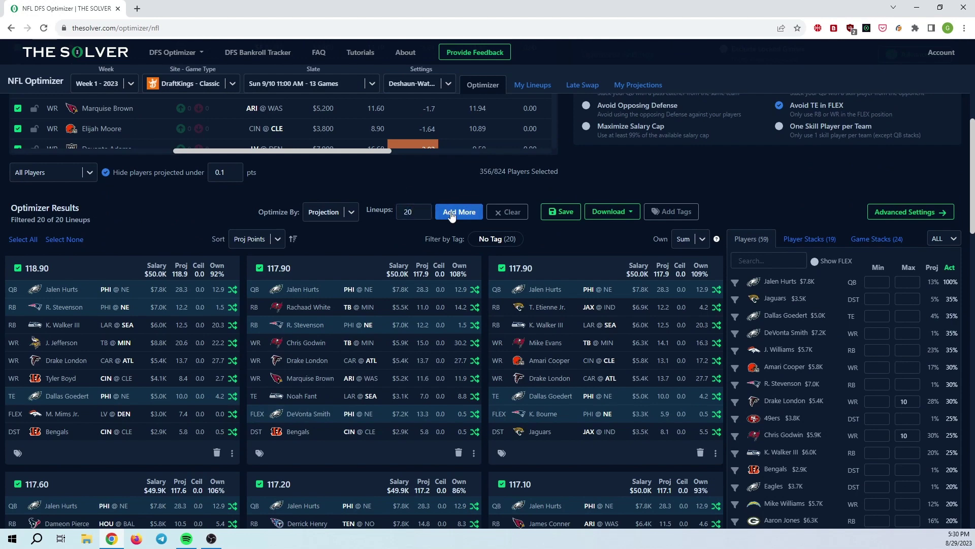
{"action": "left_click", "coordinate": [451, 214]}
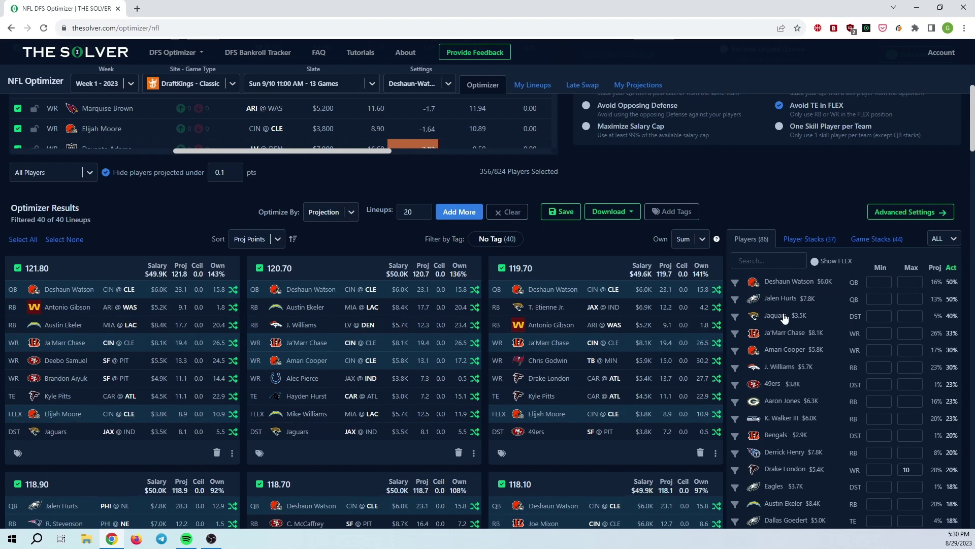
{"action": "scroll", "coordinate": [505, 225], "scroll_direction": "up", "scroll_amount": 6}
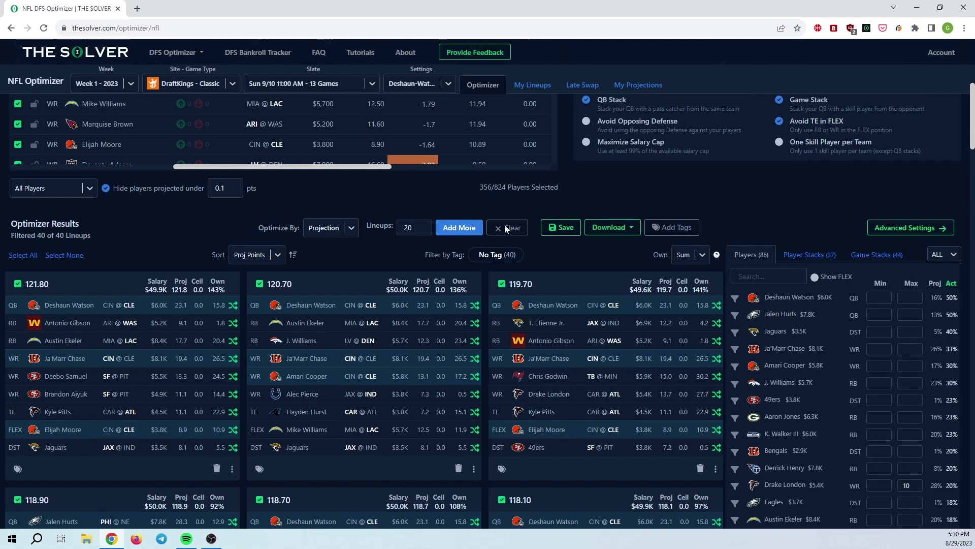
{"action": "left_click", "coordinate": [425, 86]}
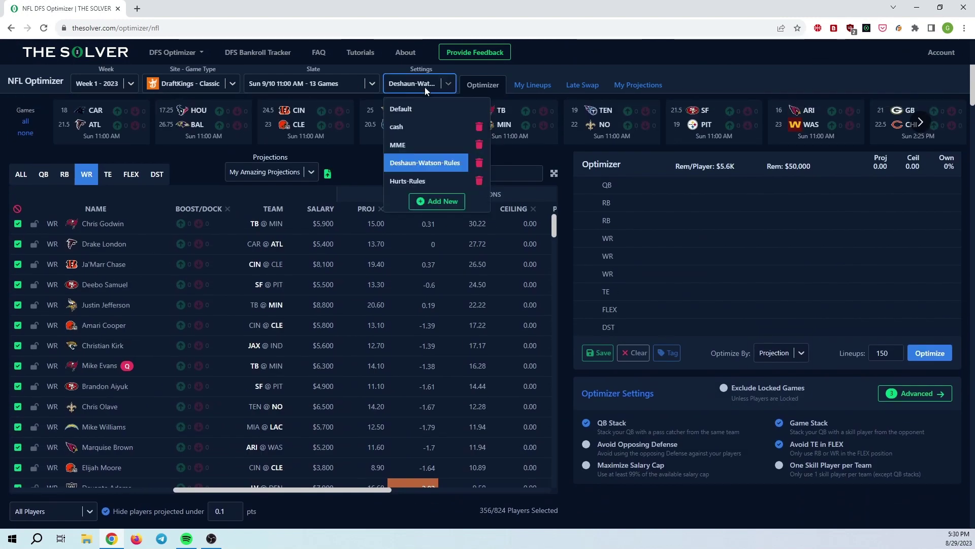
{"action": "left_click", "coordinate": [420, 169]}
{"action": "scroll", "coordinate": [488, 182], "scroll_direction": "down", "scroll_amount": 3}
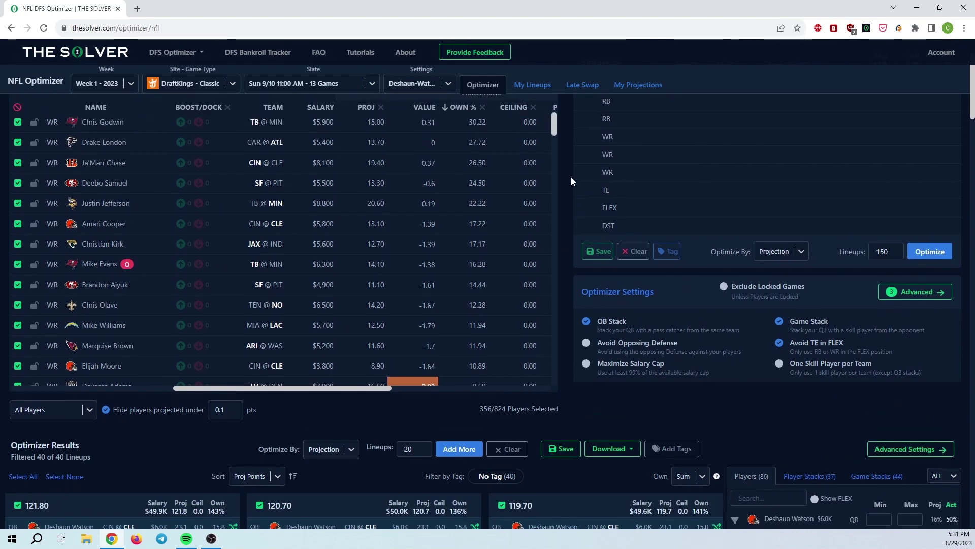
{"action": "scroll", "coordinate": [571, 181], "scroll_direction": "down", "scroll_amount": 1}
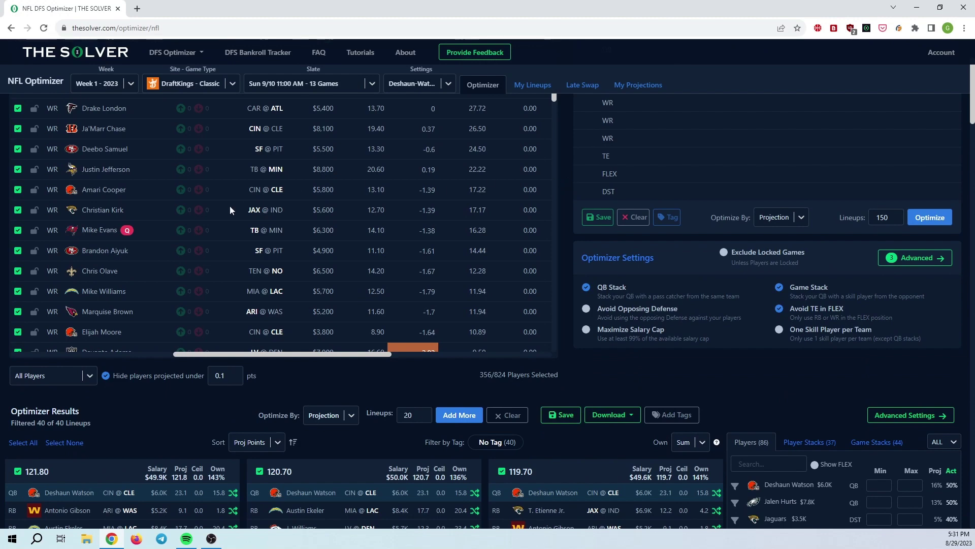
{"action": "scroll", "coordinate": [344, 244], "scroll_direction": "up", "scroll_amount": 4}
{"action": "left_click", "coordinate": [433, 84]}
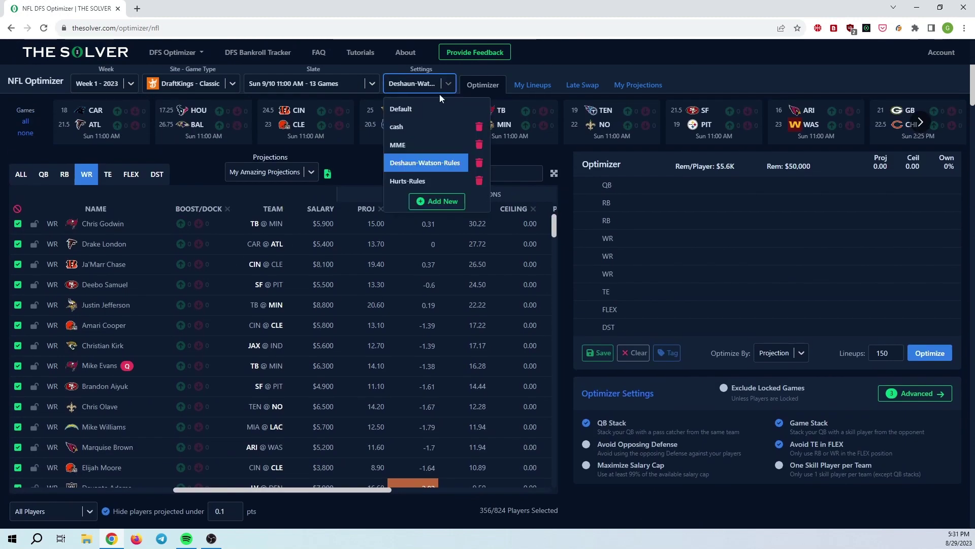
{"action": "left_click", "coordinate": [401, 138]}
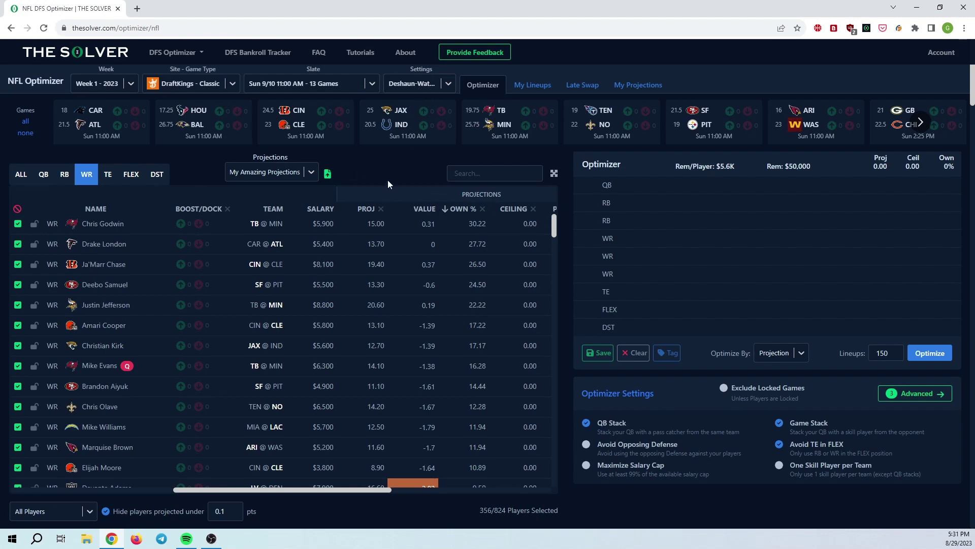
{"action": "scroll", "coordinate": [406, 252], "scroll_direction": "right", "scroll_amount": 5}
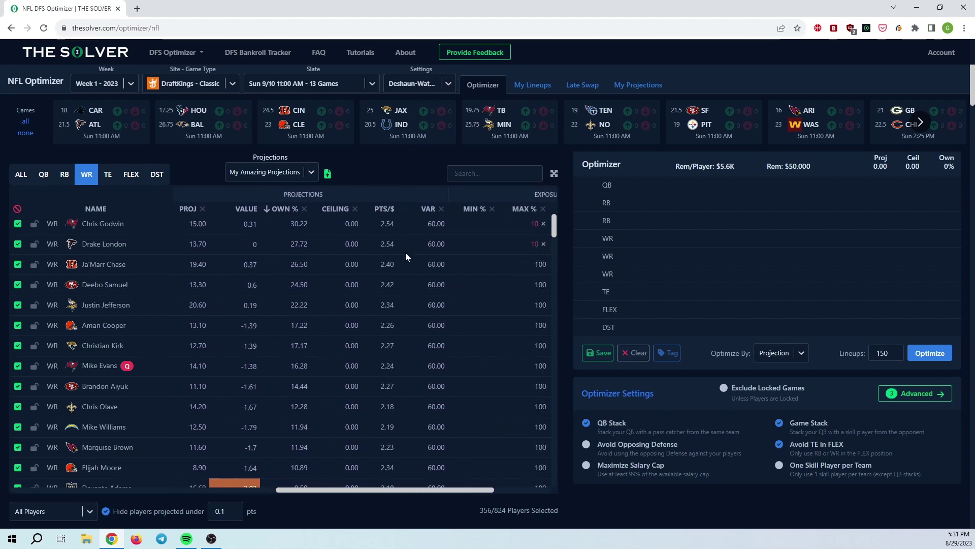